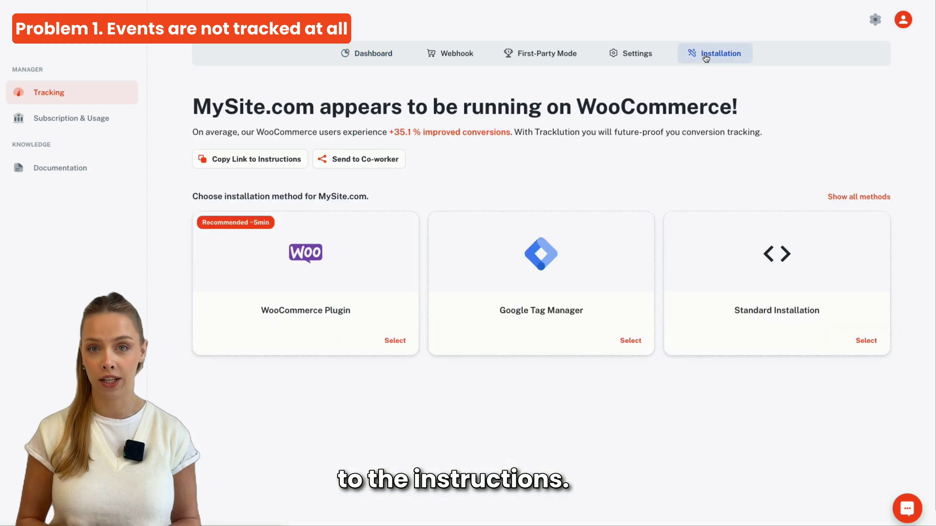
# Step: Open the MySite.com dashboard, and switch to the web shop to add one Tracklution Candles product to the cart
pyautogui.click(365, 56)
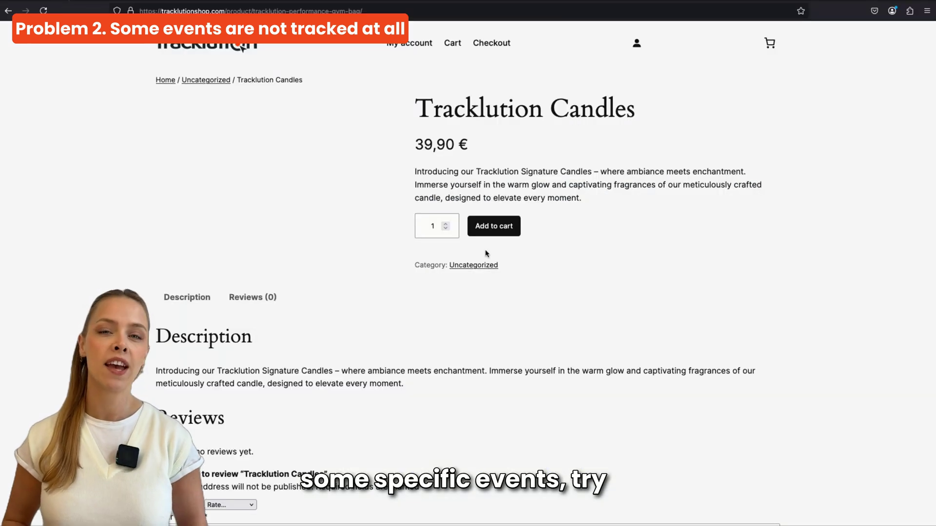
pyautogui.click(493, 226)
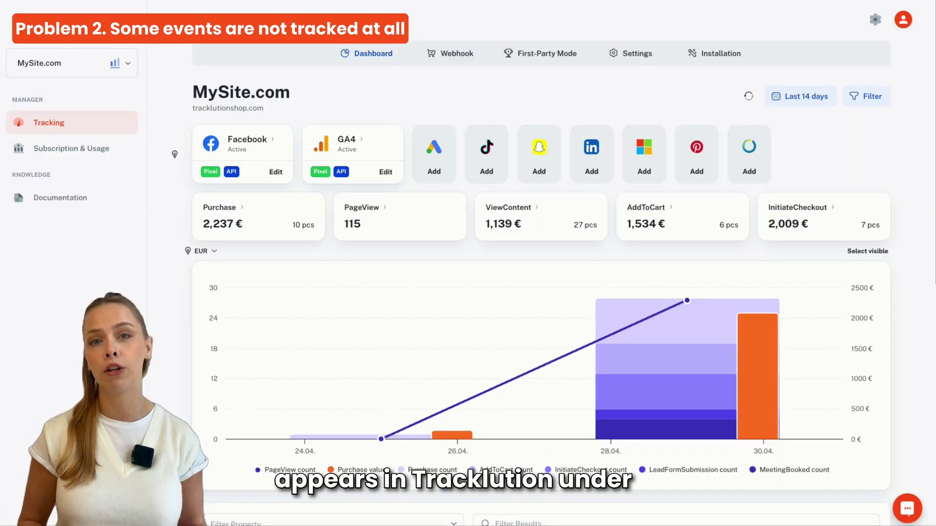
# Step: Expand the most recent session in the dashboard's event list and examine its tracked events
pyautogui.scroll(-4, 217, 400)
pyautogui.click(211, 397)
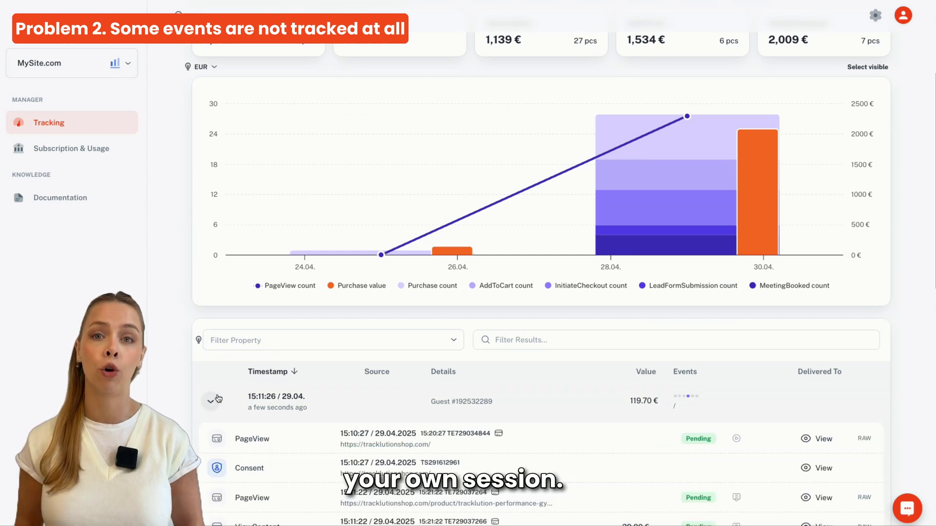
pyautogui.scroll(-5, 435, 418)
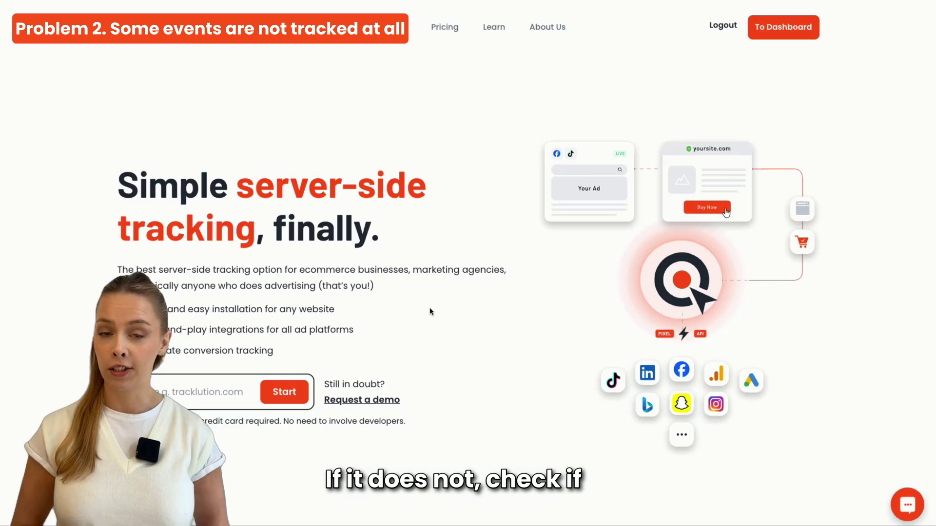
# Step: Inspect the Tracklution website's network traffic and filter the requests by "tral"
pyautogui.rightClick(431, 308)
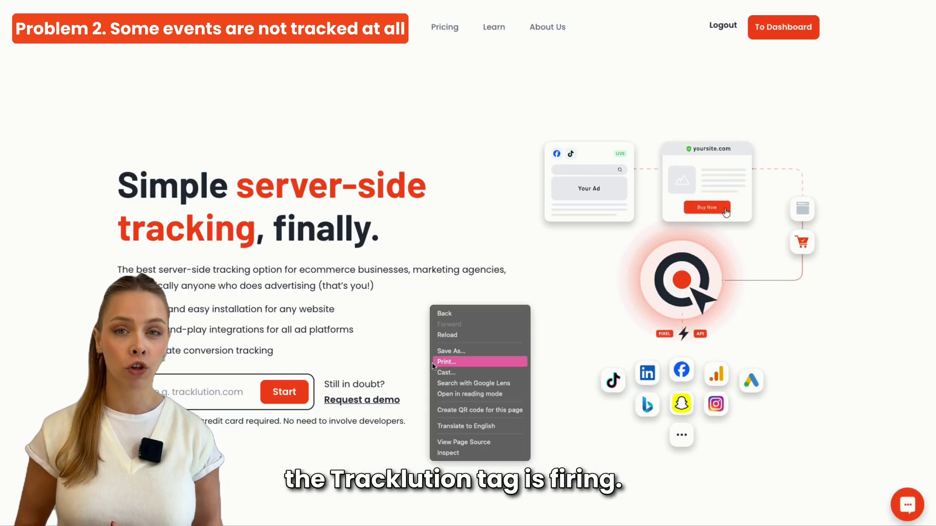
pyautogui.click(457, 453)
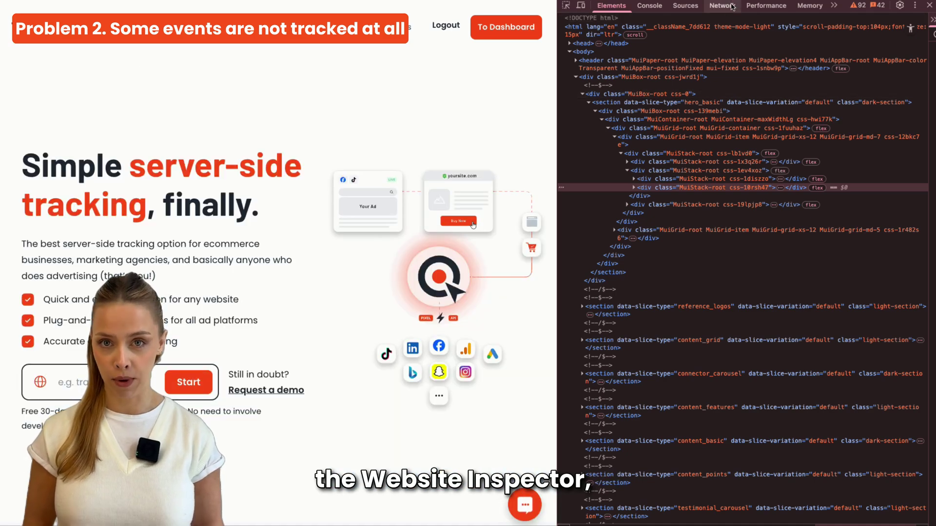
pyautogui.click(730, 6)
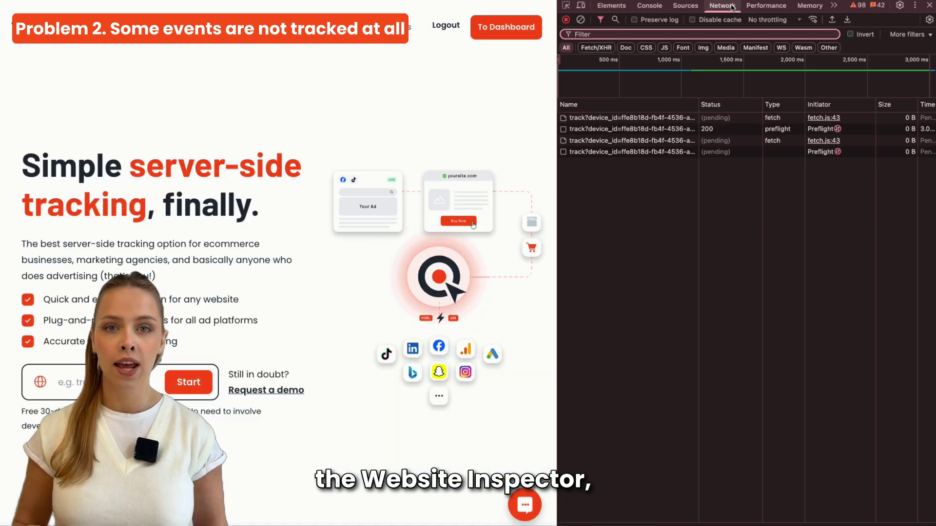
pyautogui.click(726, 33)
pyautogui.write('tra')
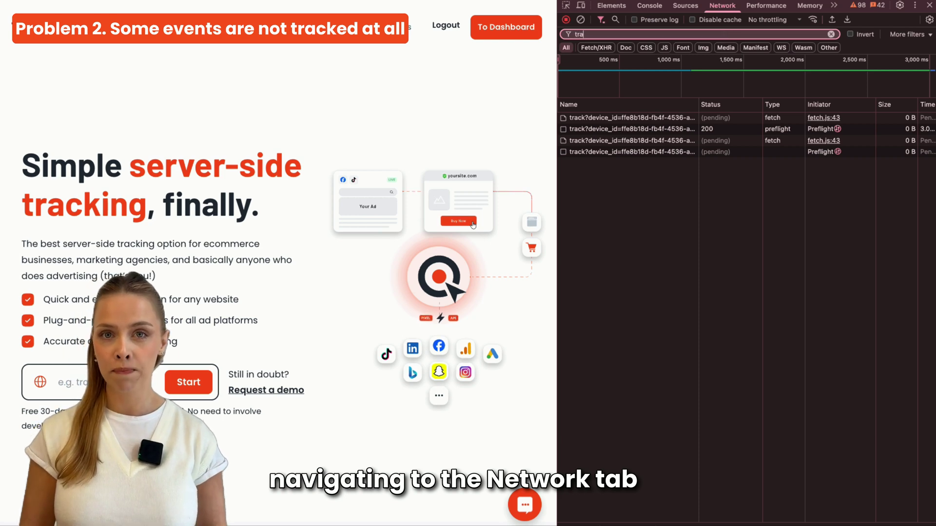
pyautogui.write('l')
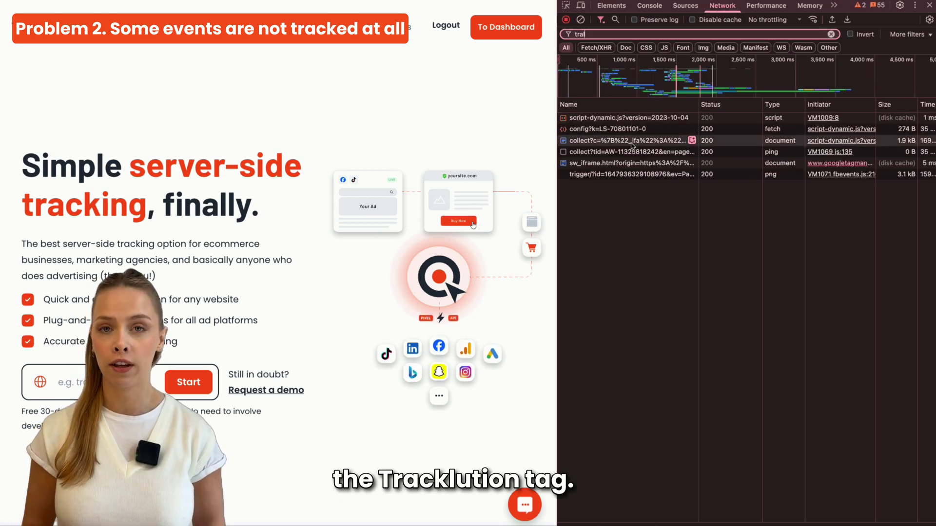
# Step: Open the Tracklution collect request and examine the event parameter "p" in its payload
pyautogui.click(630, 141)
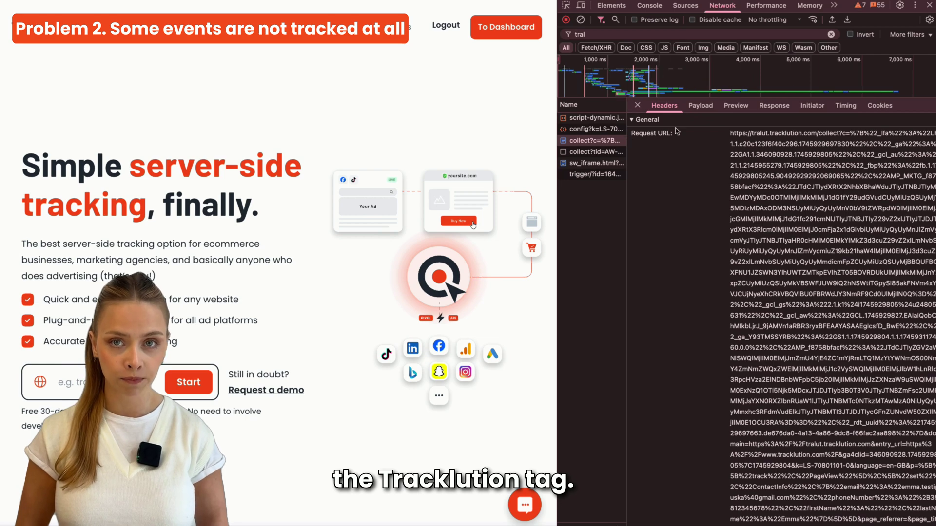
pyautogui.click(699, 106)
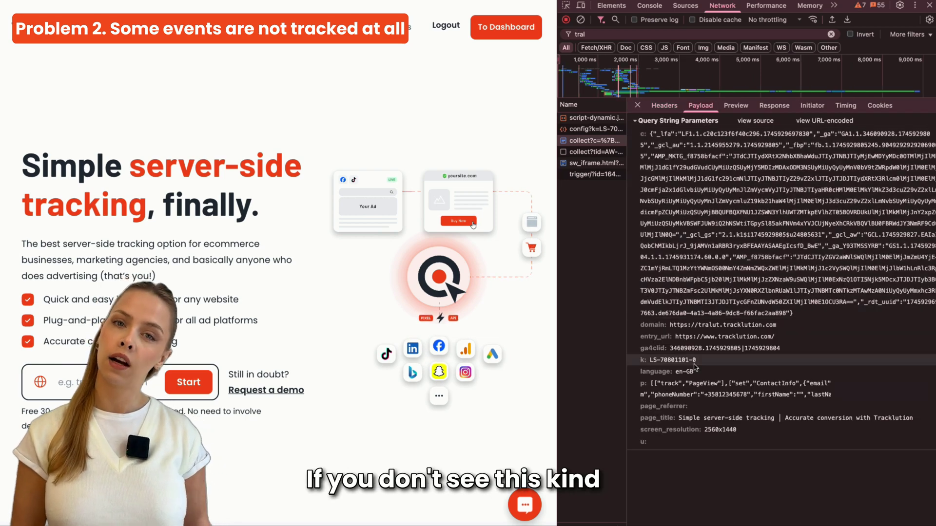
pyautogui.moveTo(689, 383); pyautogui.dragTo(718, 388)
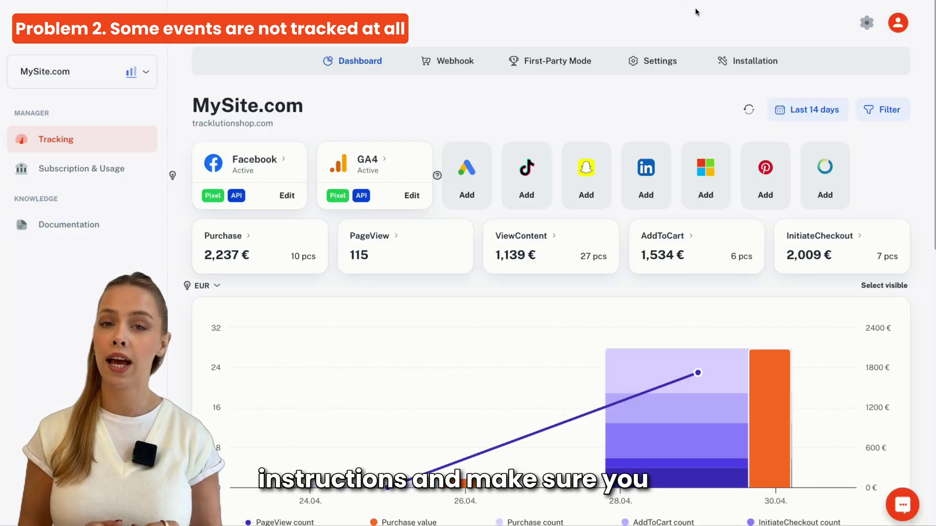
# Step: Open the Google Tag Manager installation instructions for MySite.com and read through the main script and Purchase event steps
pyautogui.click(756, 58)
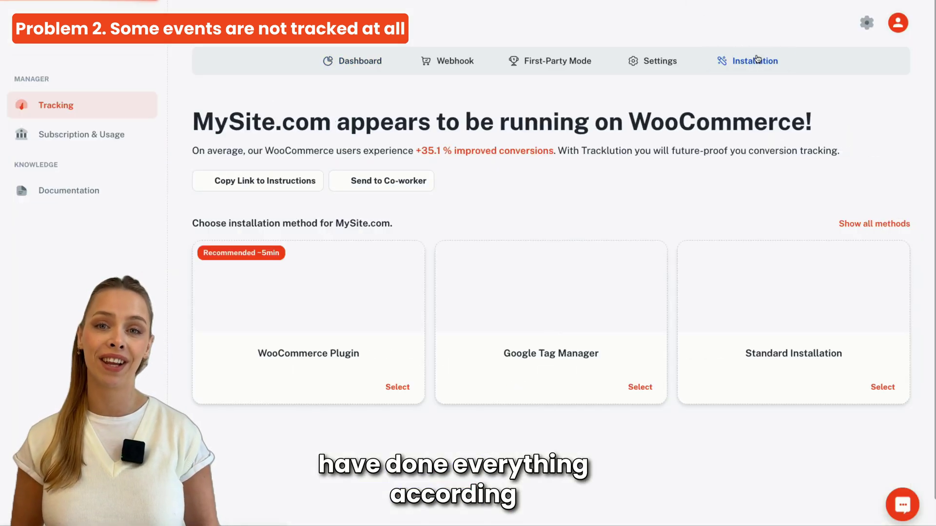
pyautogui.click(587, 296)
pyautogui.scroll(-1, 587, 297)
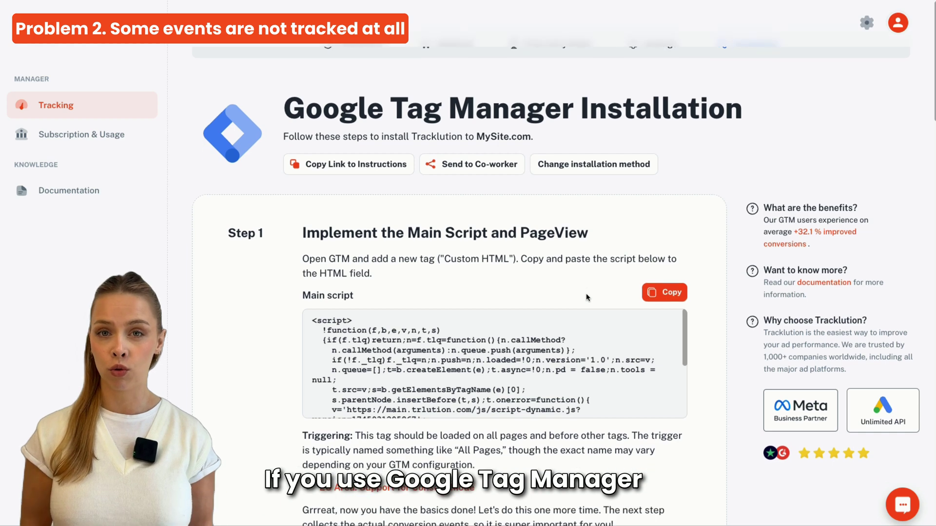
pyautogui.scroll(-9, 587, 298)
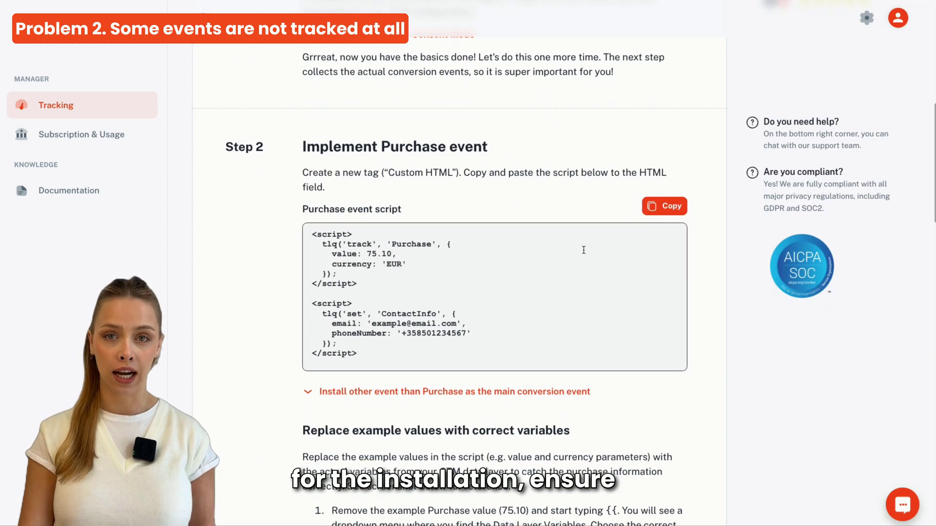
pyautogui.scroll(-5, 579, 195)
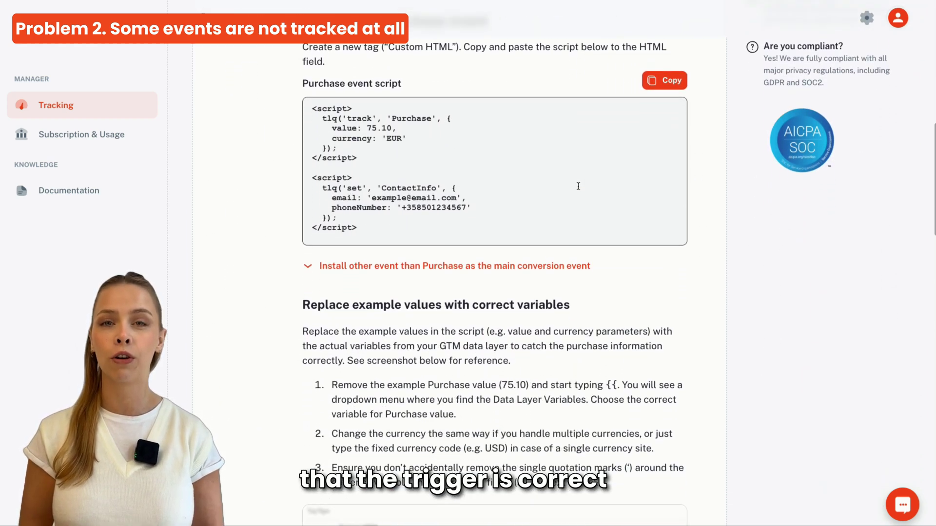
pyautogui.scroll(-3, 578, 190)
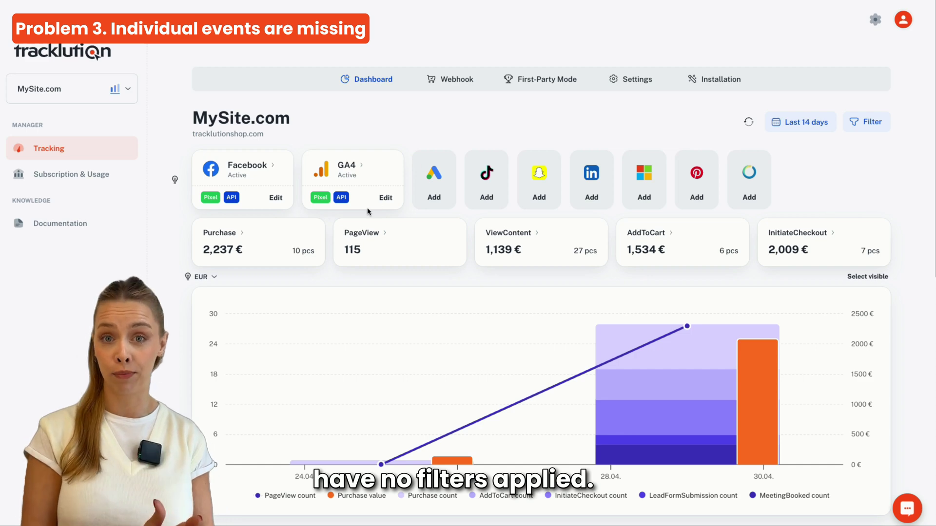
# Step: Review the dashboard's date range options and close the date selection without choosing another range
pyautogui.click(821, 126)
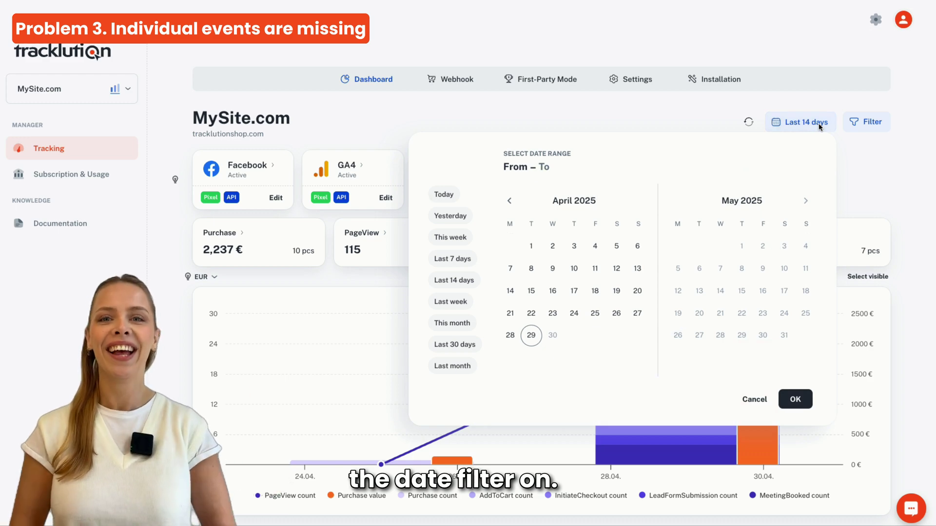
pyautogui.click(791, 401)
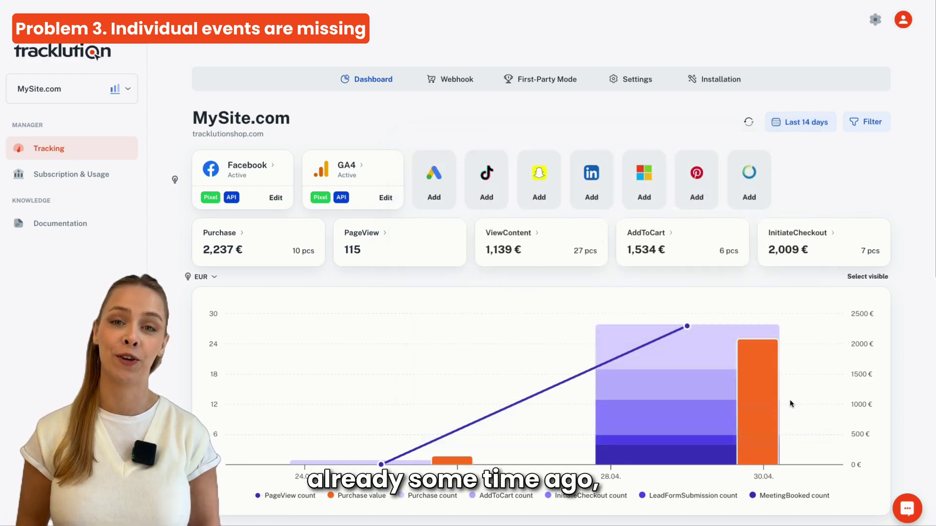
# Step: Search the dashboard's event list for a specific purchase by the customer's name
pyautogui.scroll(-2, 901, 318)
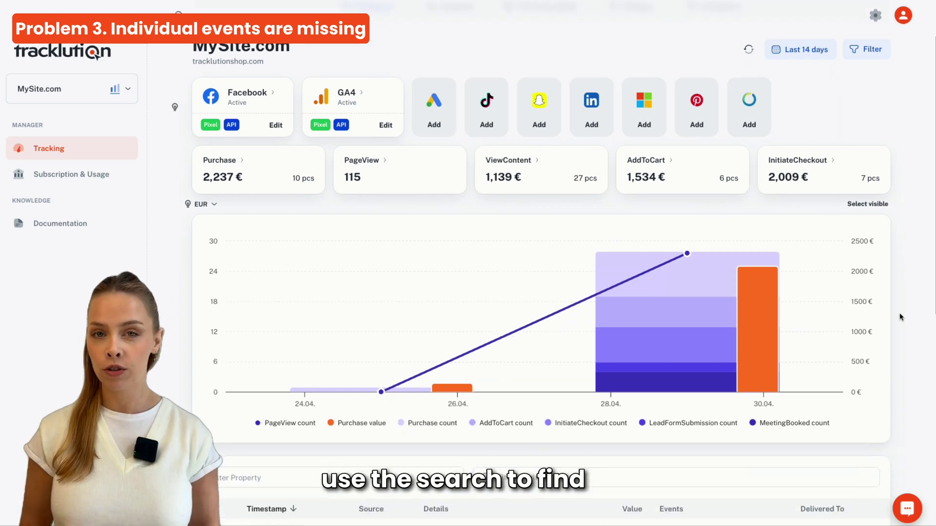
pyautogui.scroll(-4, 901, 317)
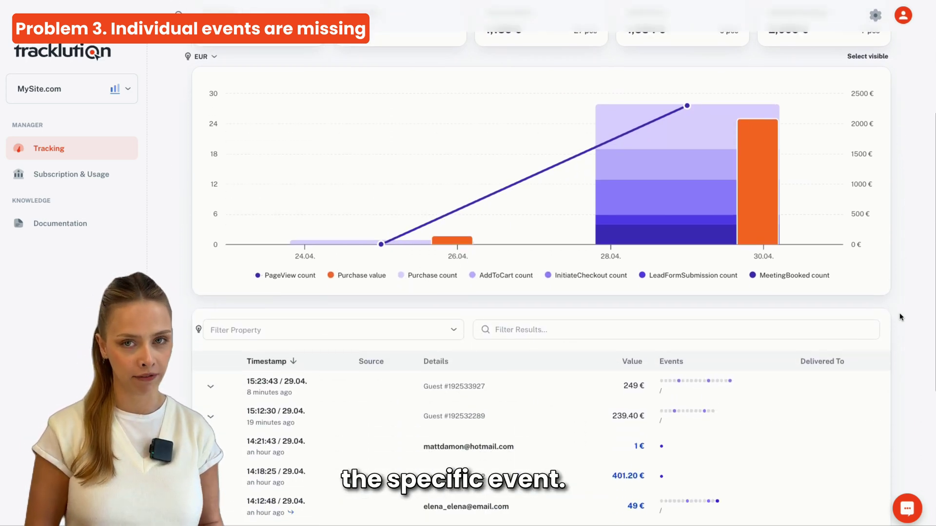
pyautogui.scroll(-1, 900, 317)
pyautogui.scroll(-2, 900, 317)
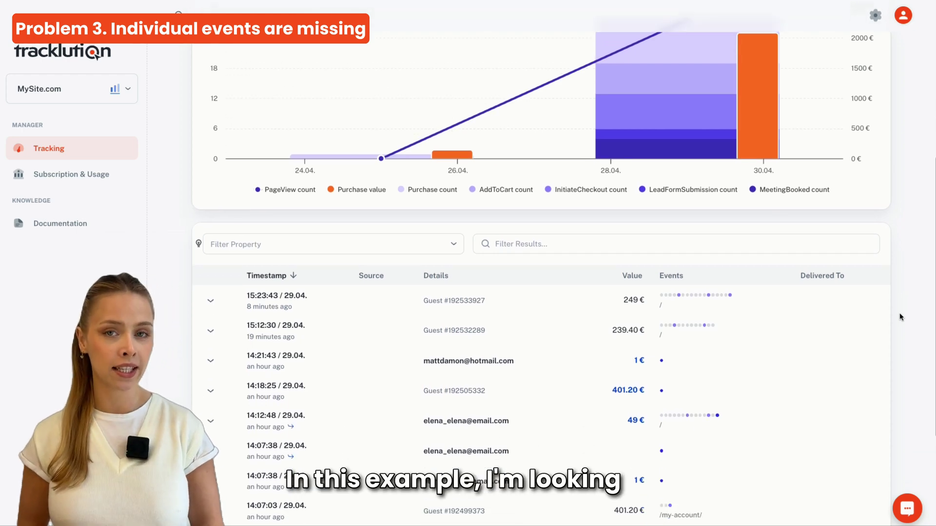
pyautogui.click(553, 248)
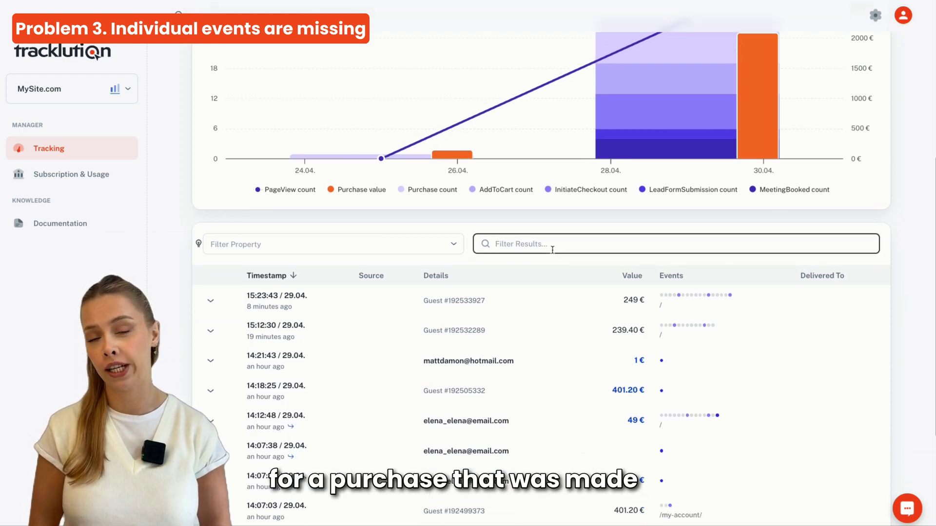
pyautogui.write('tim')
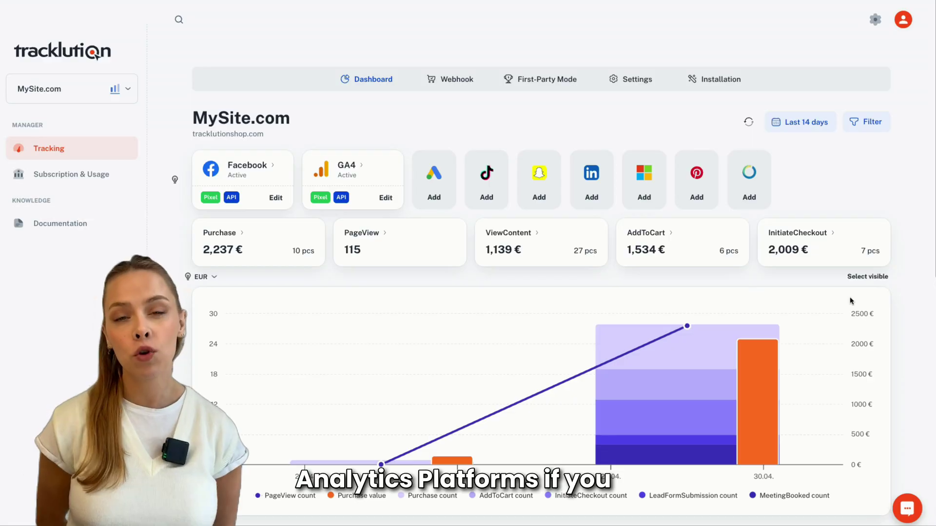
# Step: Review which events are selected to show on the dashboard, keeping the current selection
pyautogui.click(866, 277)
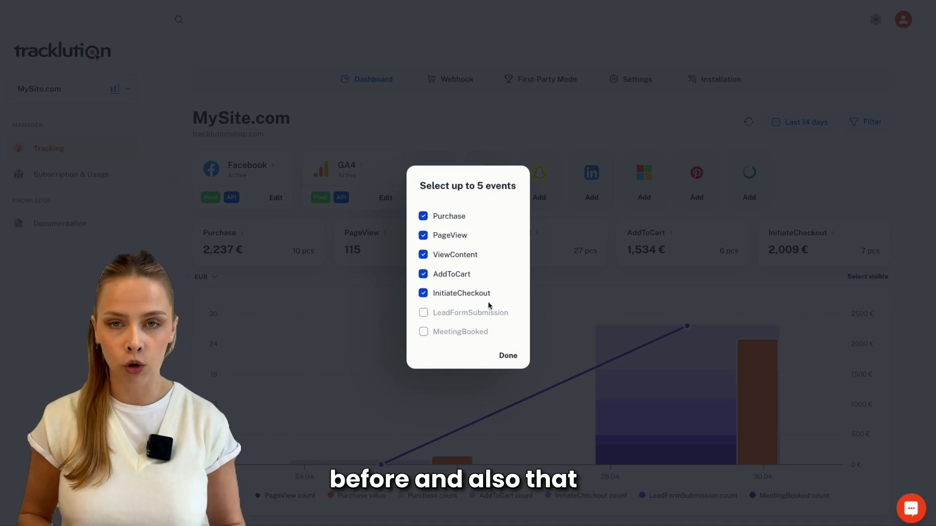
pyautogui.click(507, 357)
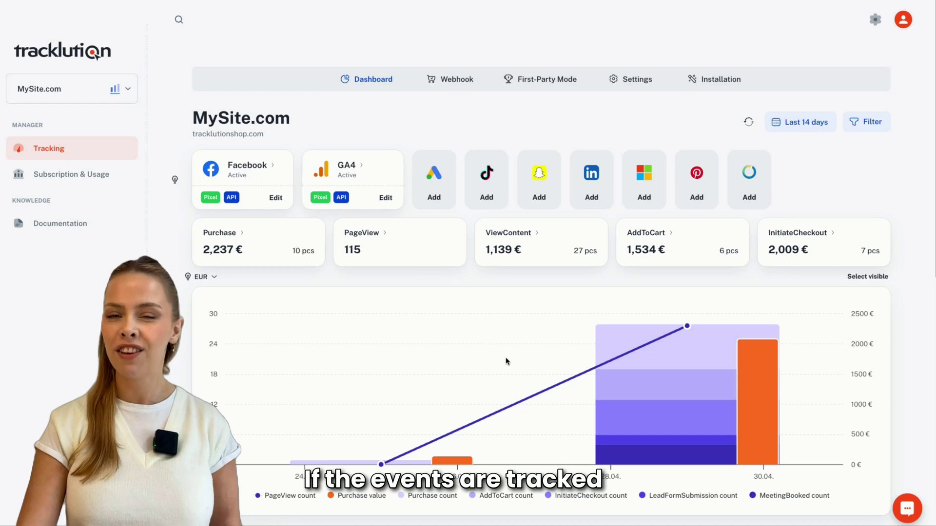
# Step: Check the Facebook and Google Ads connector settings, and save the GA4 connector as live
pyautogui.click(274, 199)
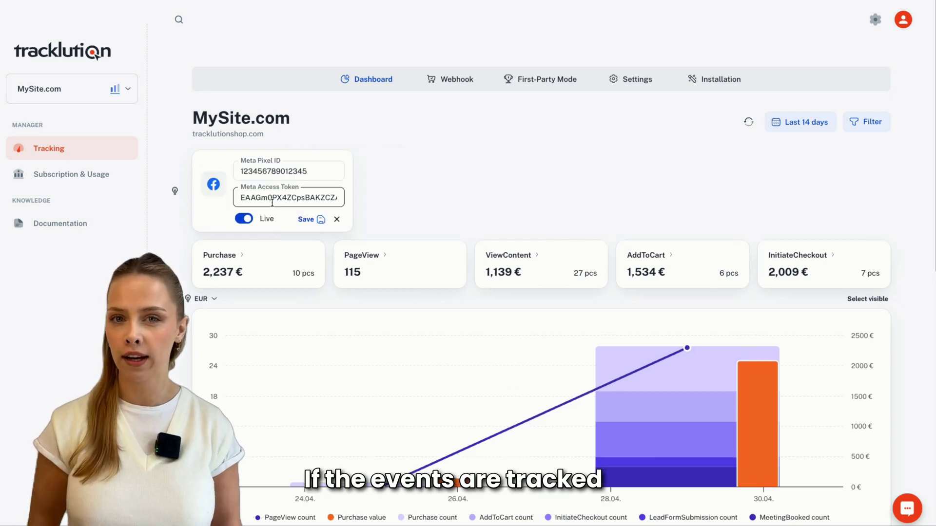
pyautogui.click(337, 220)
pyautogui.click(443, 201)
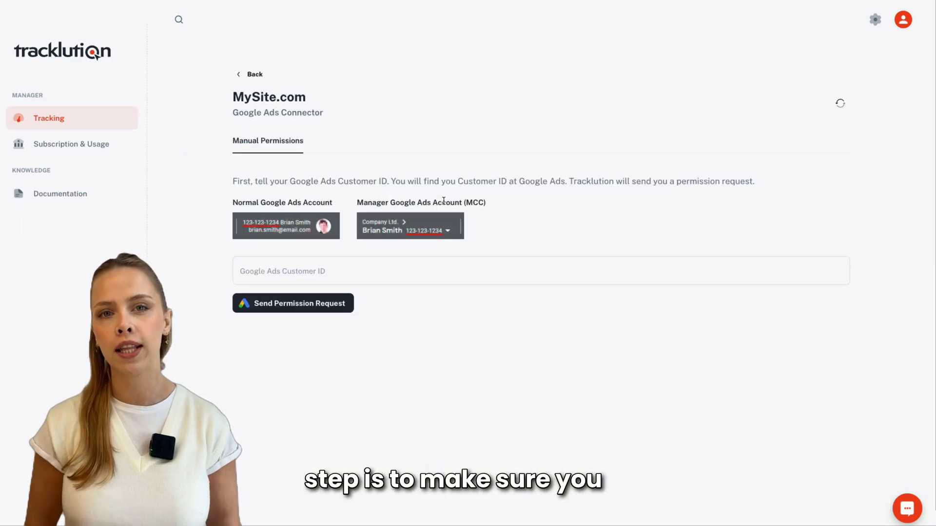
pyautogui.click(251, 74)
pyautogui.click(392, 202)
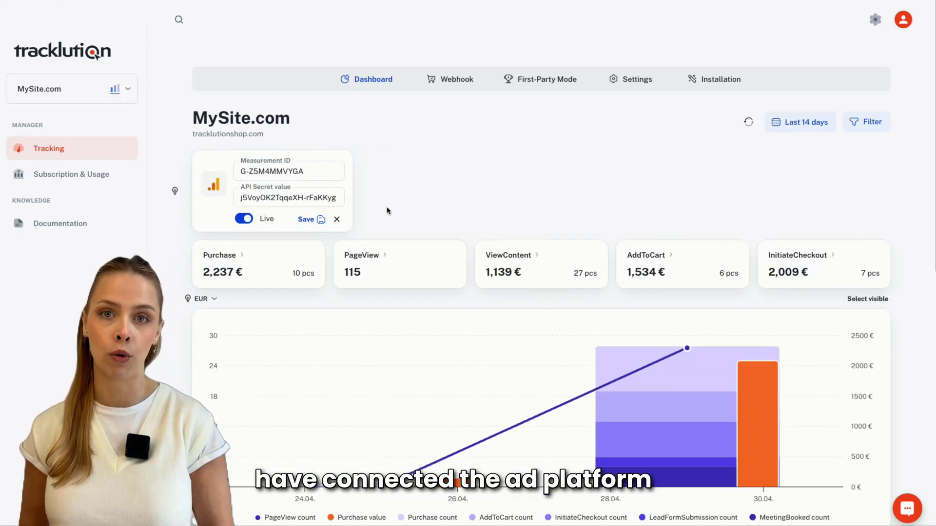
pyautogui.click(312, 217)
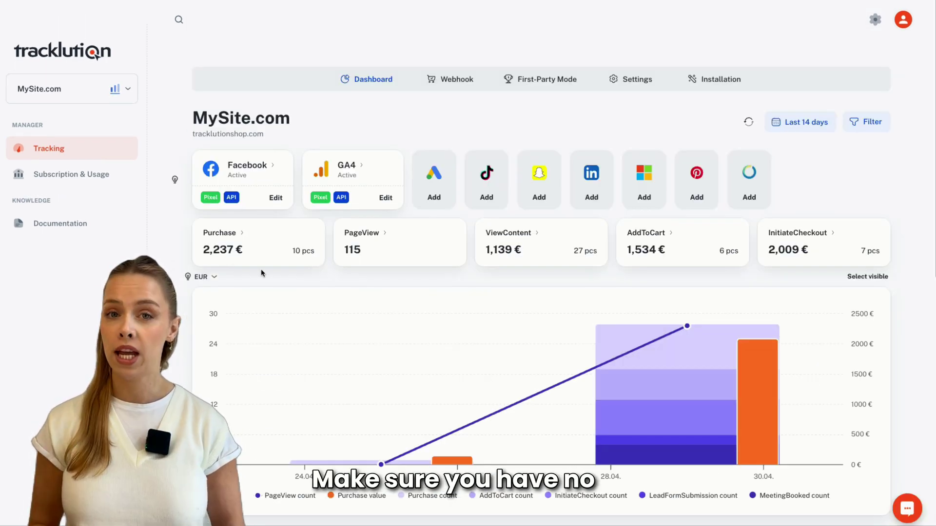
# Step: Filter the dashboard to events with Facebook as the source, and remove that filter
pyautogui.click(252, 171)
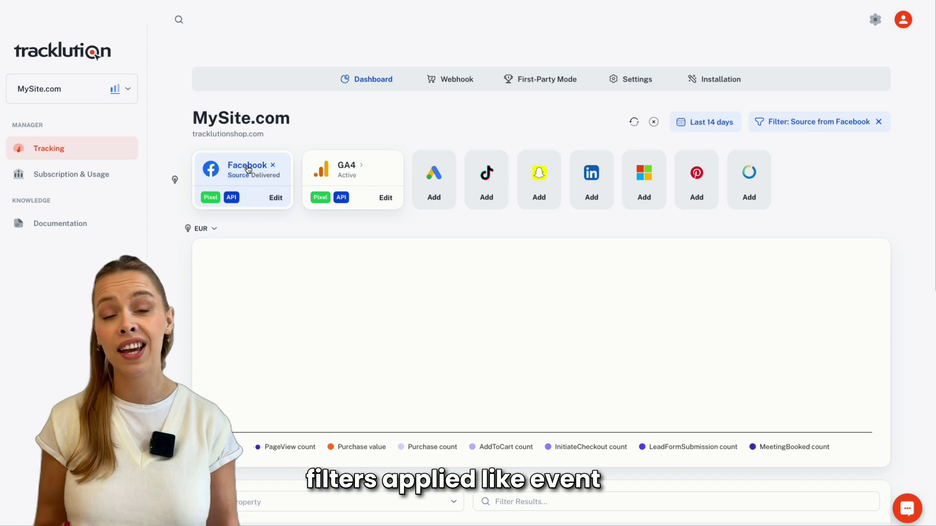
pyautogui.click(271, 167)
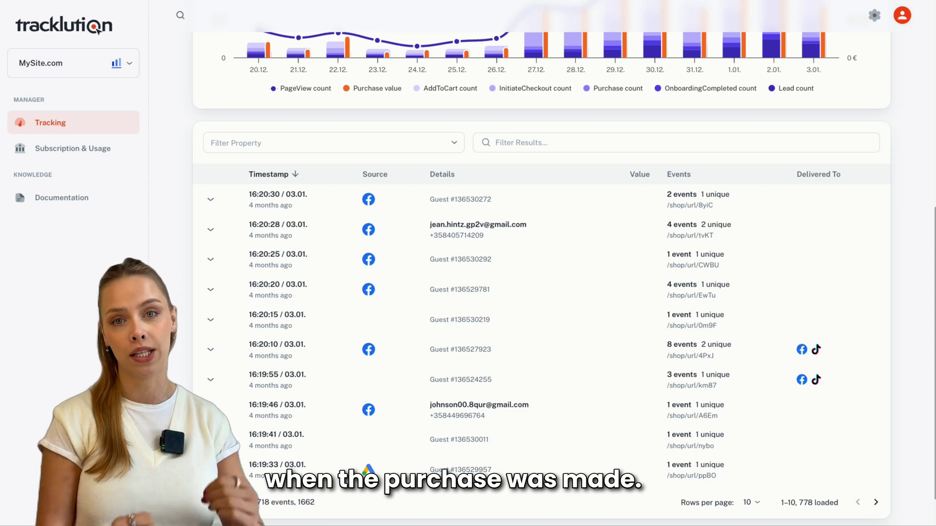
# Step: Expand a session in the event list and examine the fired pixel code of a PageView event with a Facebook error
pyautogui.click(211, 350)
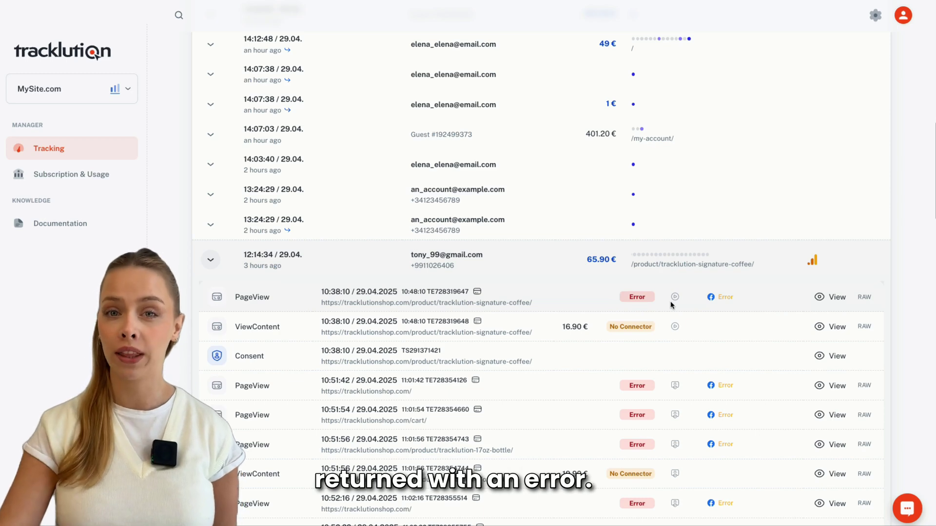
pyautogui.click(833, 302)
pyautogui.scroll(-2, 633, 389)
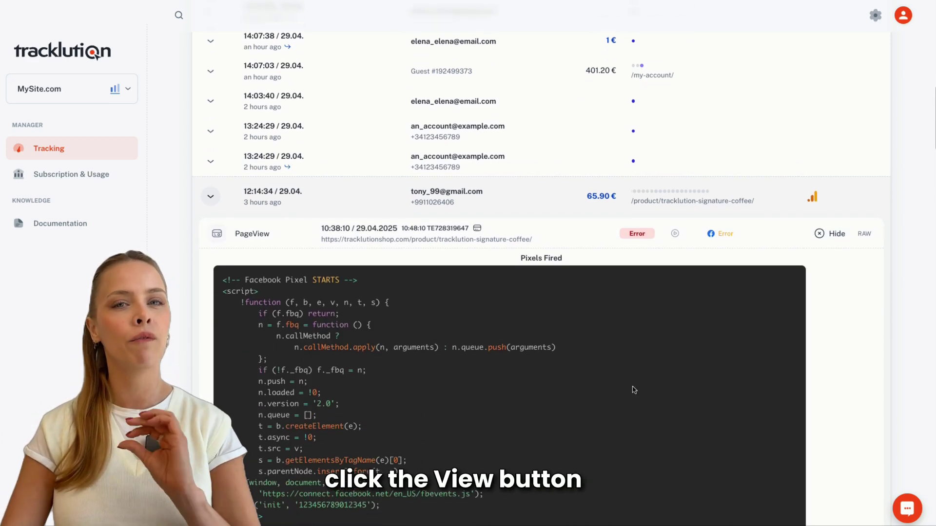
pyautogui.scroll(-7, 633, 390)
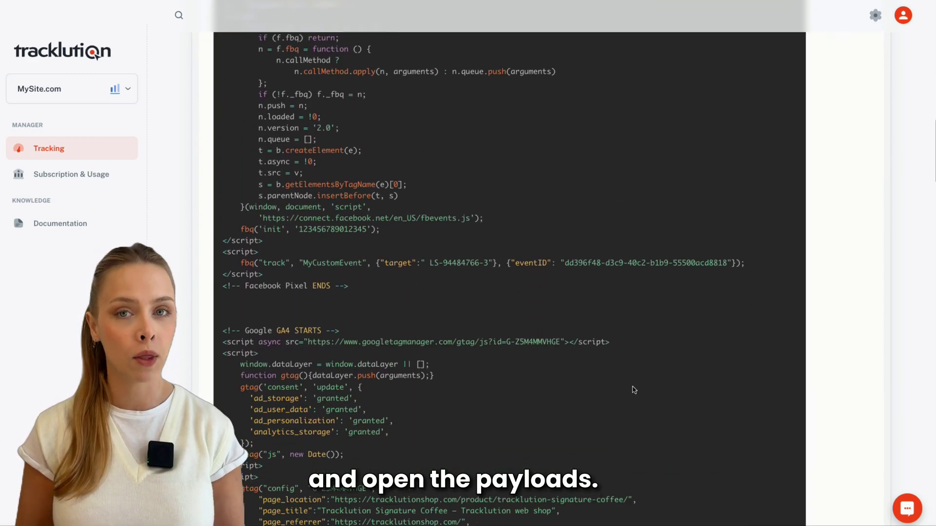
# Step: Examine the rest of the PageView payload down to the API response, highlighting the Facebook error message and type
pyautogui.scroll(-9, 633, 389)
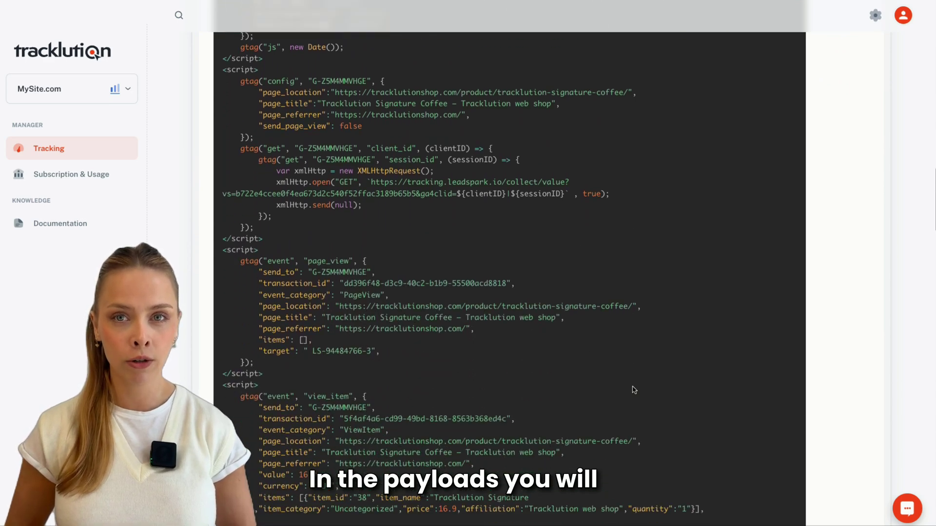
pyautogui.scroll(-7, 634, 390)
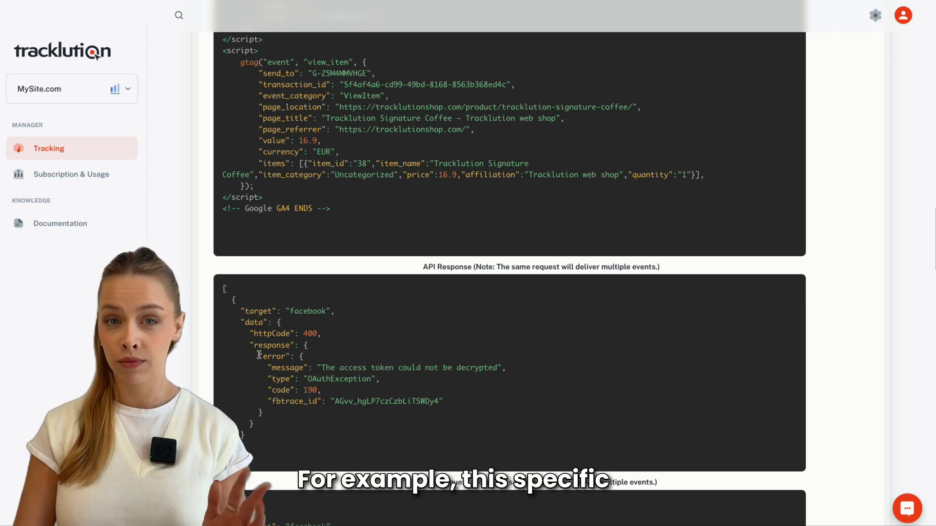
pyautogui.moveTo(259, 356); pyautogui.dragTo(507, 381)
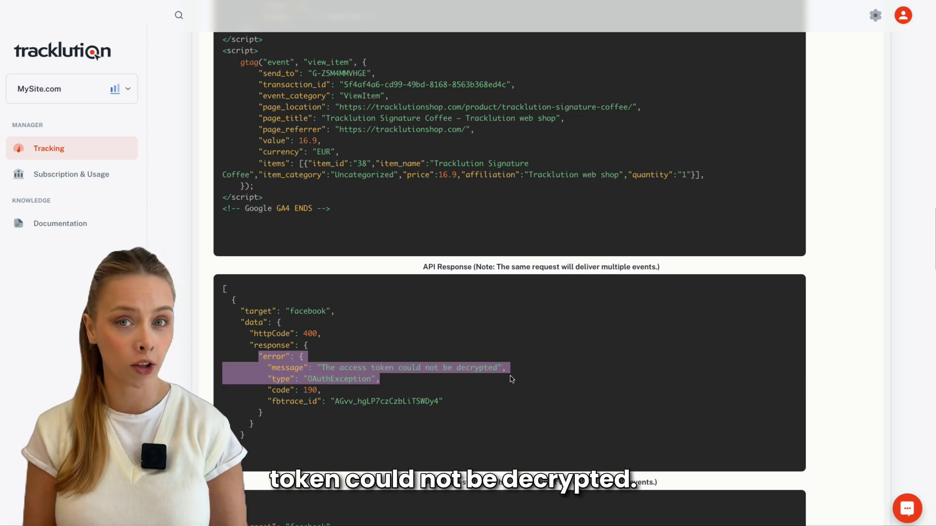
# Step: Open the Facebook connector settings and select the whole Meta access token to check it
pyautogui.scroll(20, 385, 329)
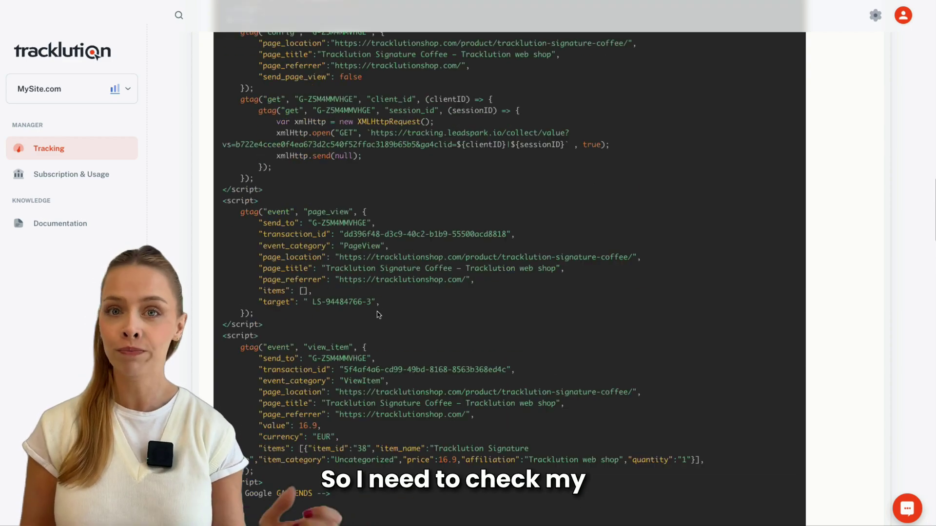
pyautogui.scroll(-1, 381, 326)
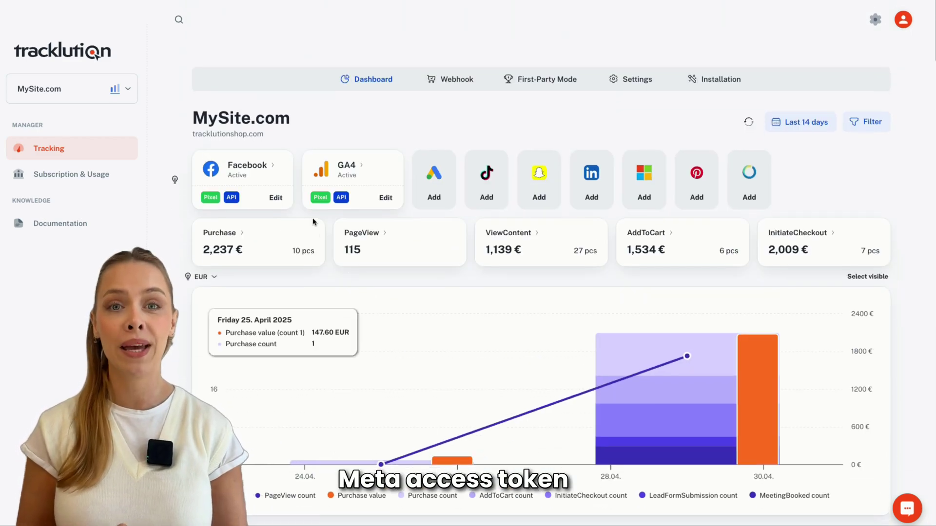
pyautogui.click(276, 197)
pyautogui.click(316, 195)
pyautogui.doubleClick(315, 195)
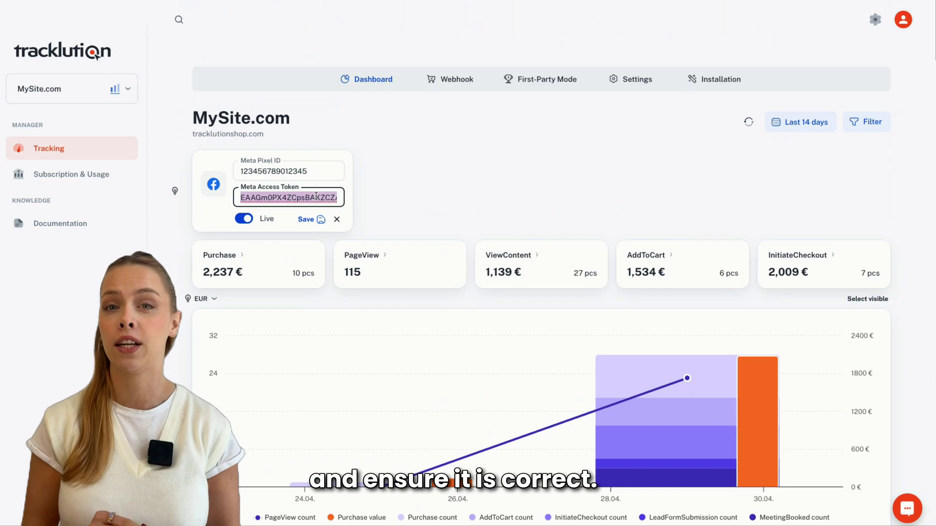
# Step: Open the Troubleshooting and FAQ page in the documentation and browse the common connector and Google Ads issues
pyautogui.scroll(-20, 316, 195)
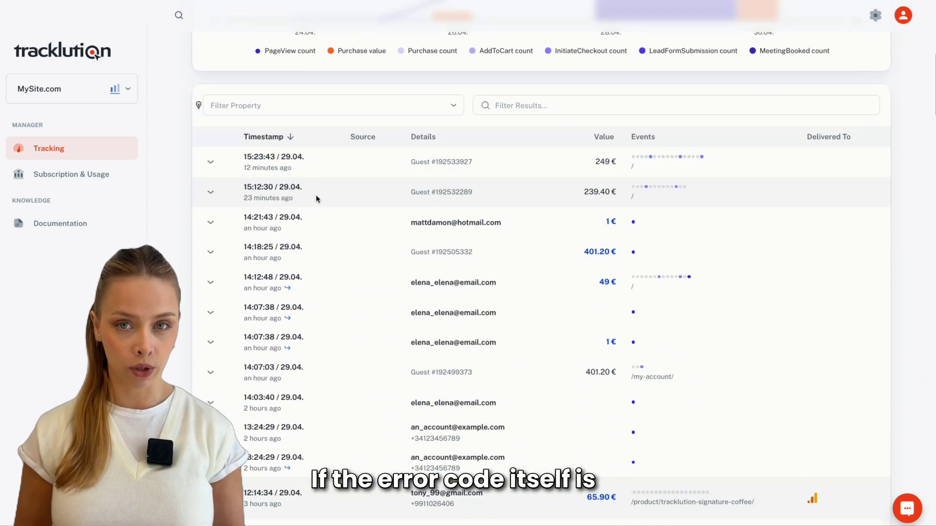
pyautogui.scroll(2, 317, 197)
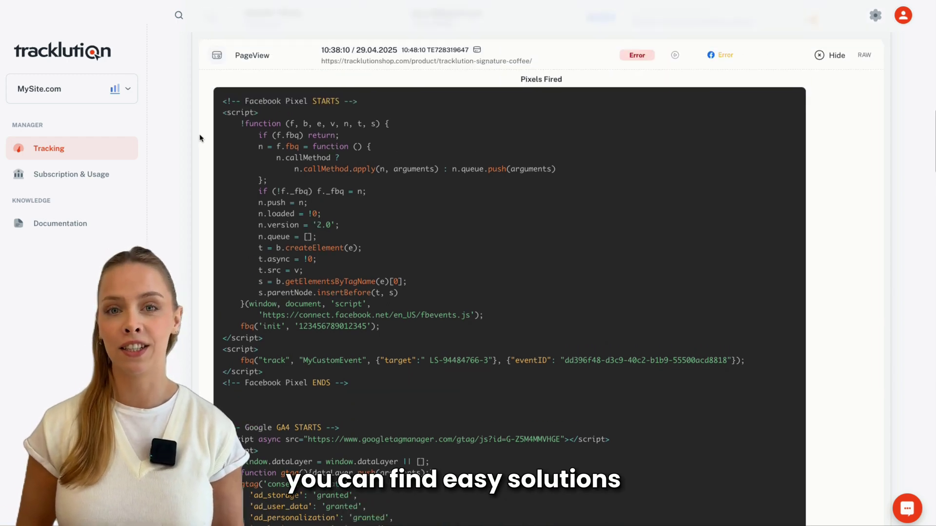
pyautogui.click(58, 225)
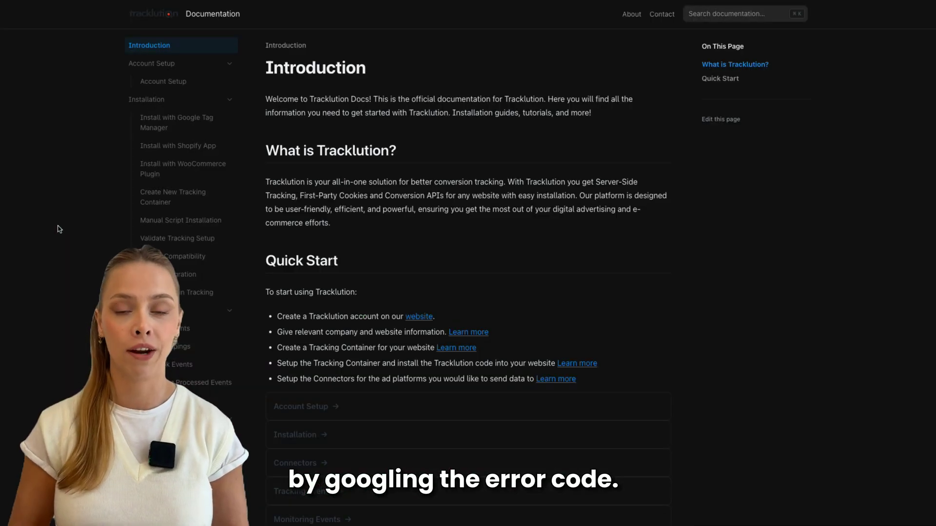
pyautogui.scroll(-6, 174, 357)
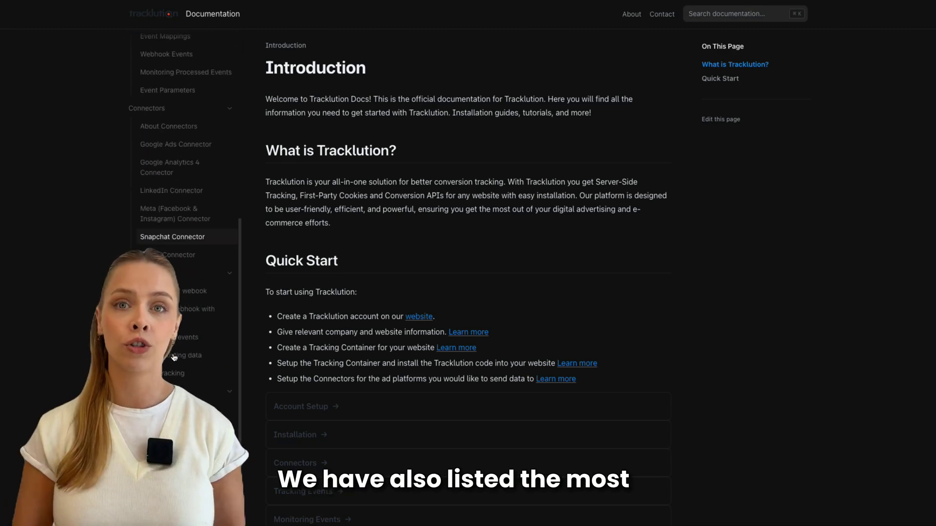
pyautogui.click(169, 410)
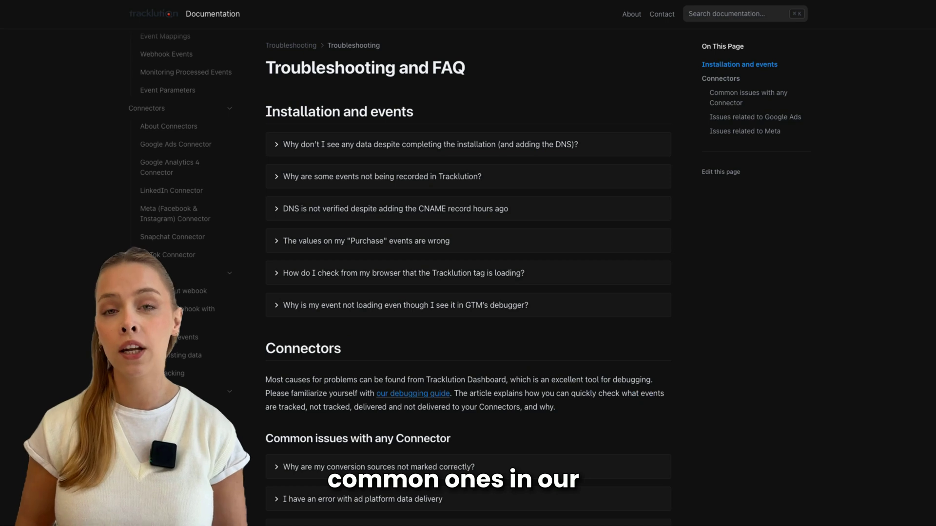
pyautogui.scroll(-7, 471, 393)
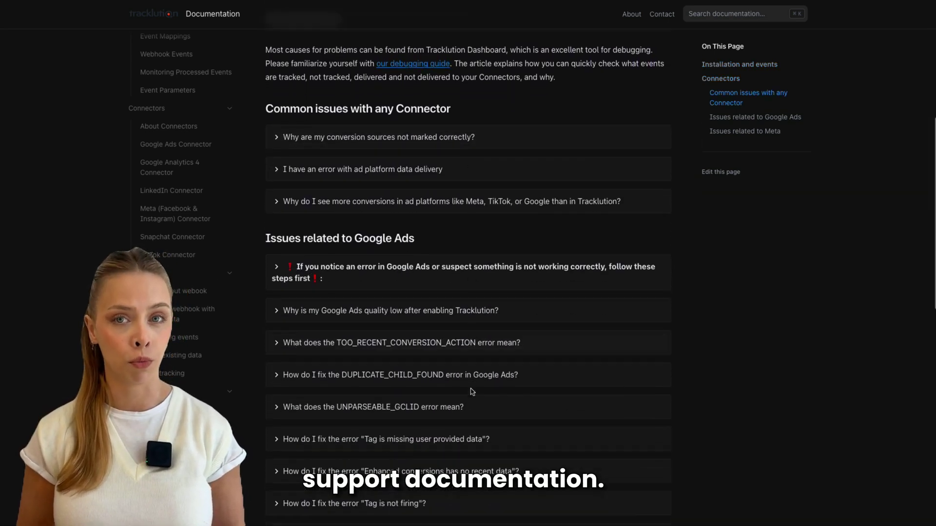
pyautogui.click(471, 326)
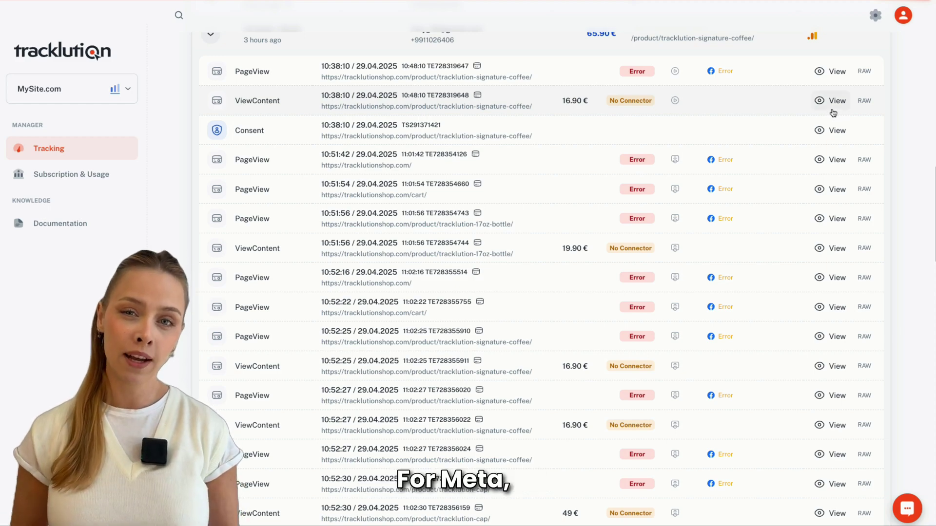
# Step: Review the Standard and Custom Events mapping in the site settings for events blocked from a connector
pyautogui.scroll(3, 832, 112)
pyautogui.scroll(10, 832, 113)
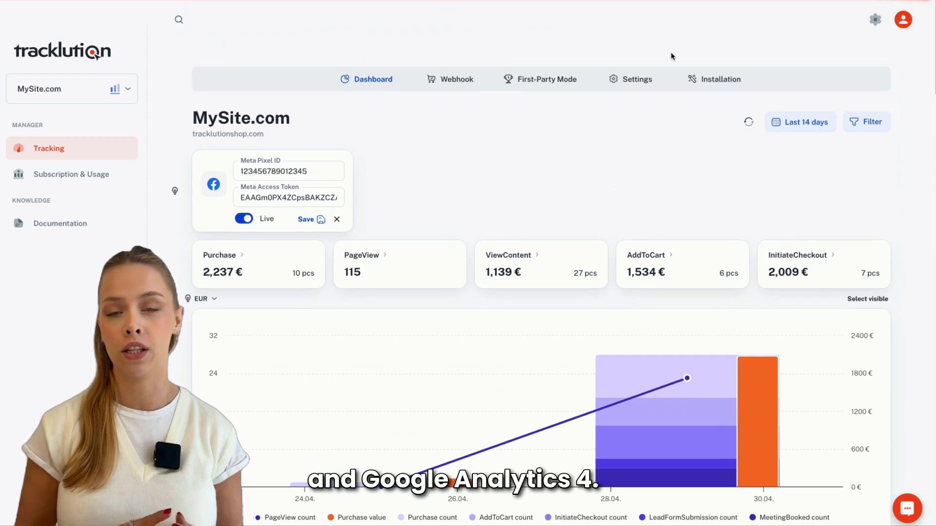
pyautogui.click(634, 79)
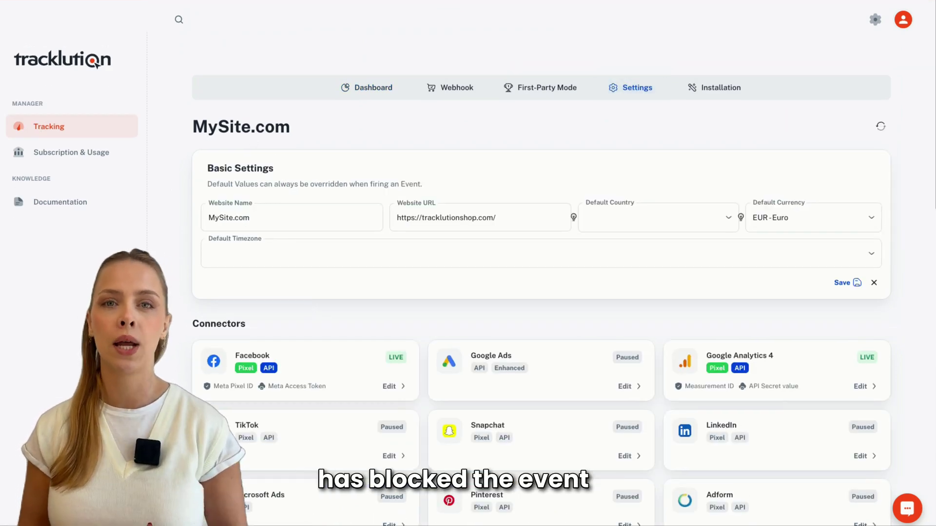
pyautogui.scroll(-6, 211, 182)
pyautogui.scroll(-1, 383, 288)
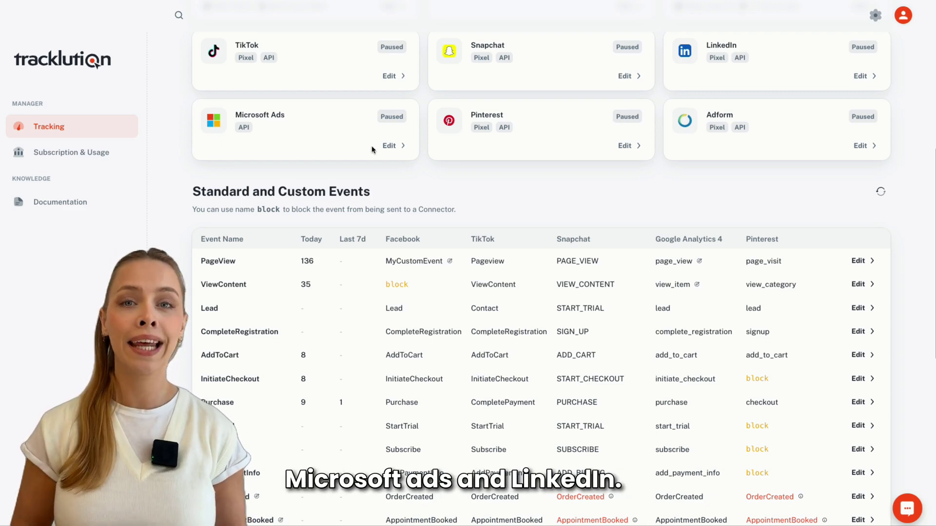
pyautogui.scroll(8, 371, 149)
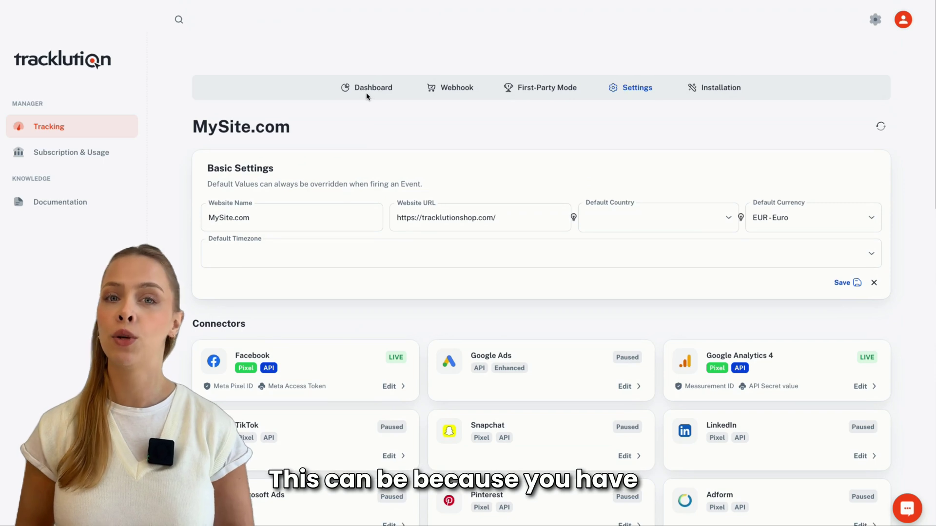
# Step: Open the Google Ads connector on the dashboard, and verify the CNAME DNS installation in First-Party Mode
pyautogui.click(361, 93)
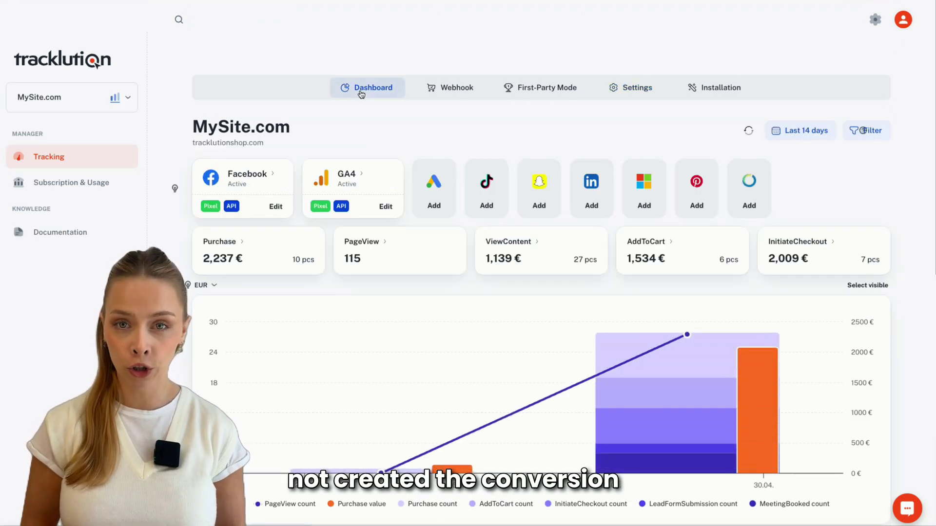
pyautogui.click(431, 208)
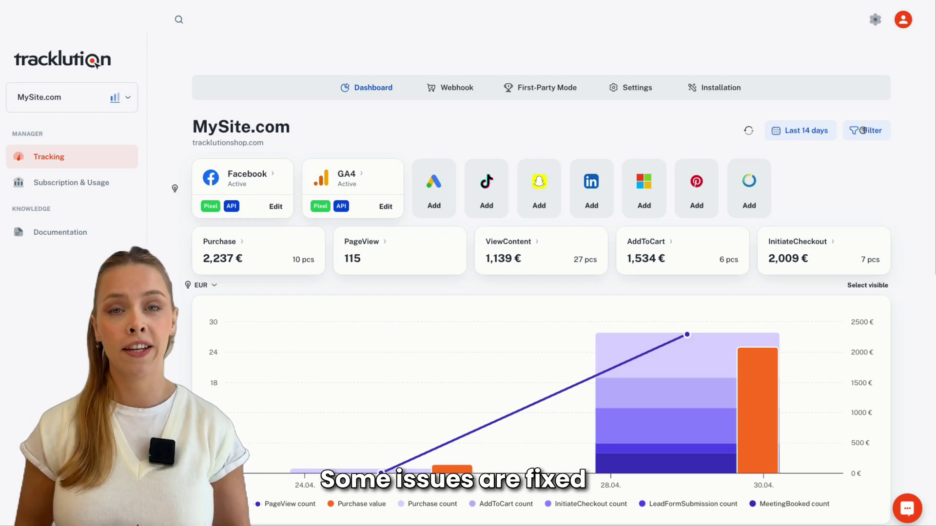
pyautogui.click(536, 87)
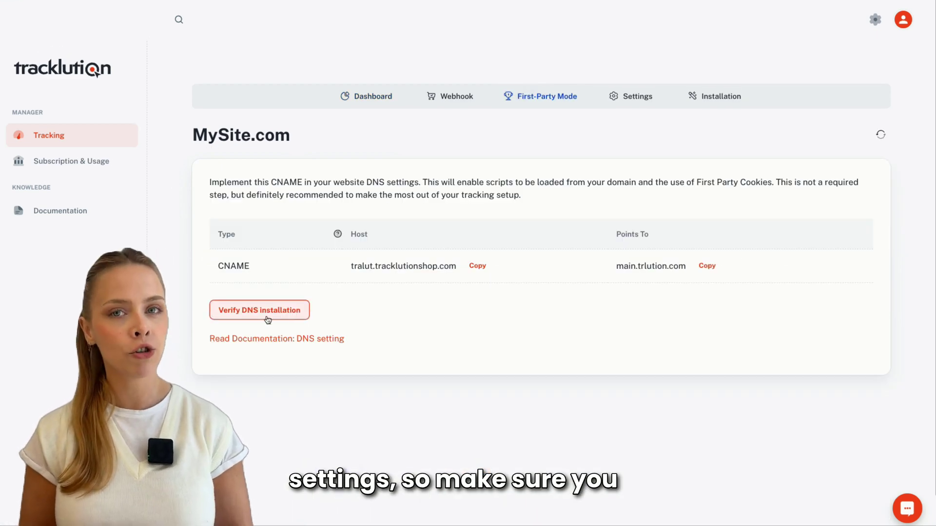
pyautogui.click(302, 317)
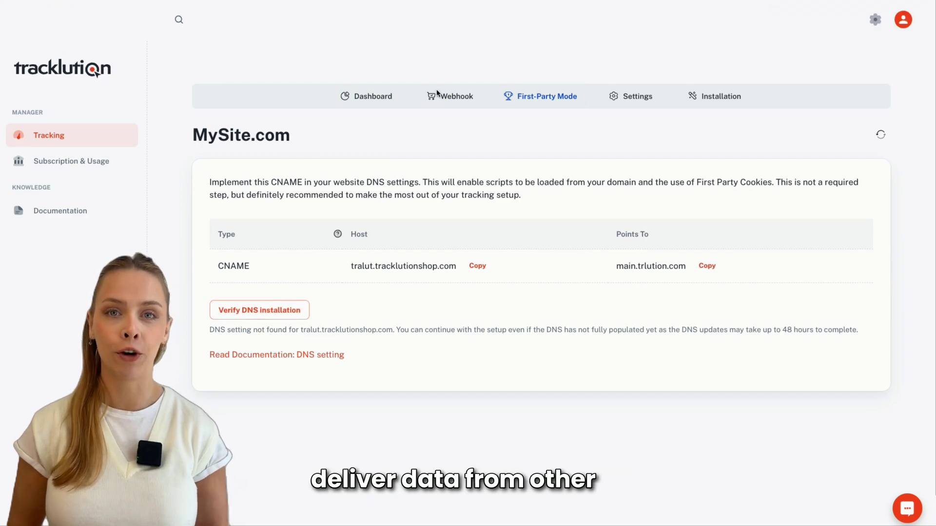
# Step: Review the types and statuses of the Webhook Import Events
pyautogui.click(457, 98)
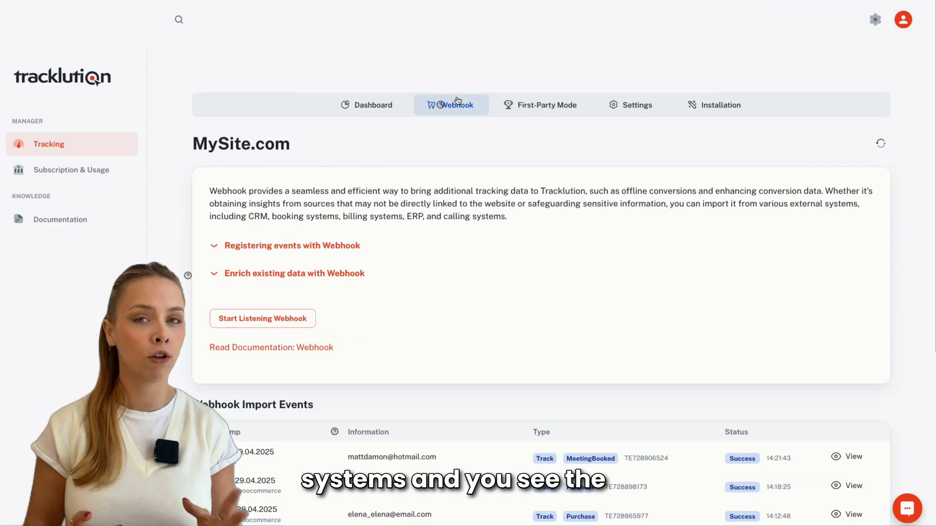
pyautogui.scroll(-3, 489, 352)
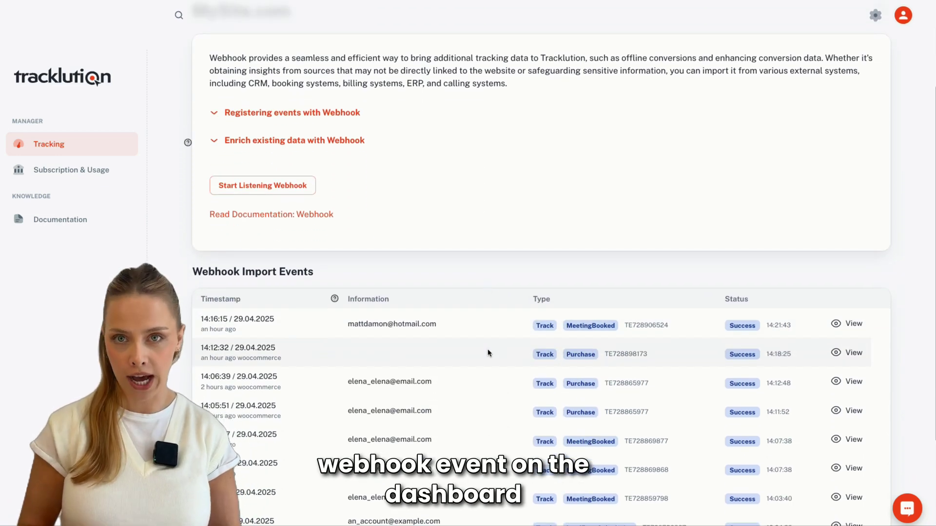
pyautogui.scroll(-2, 489, 347)
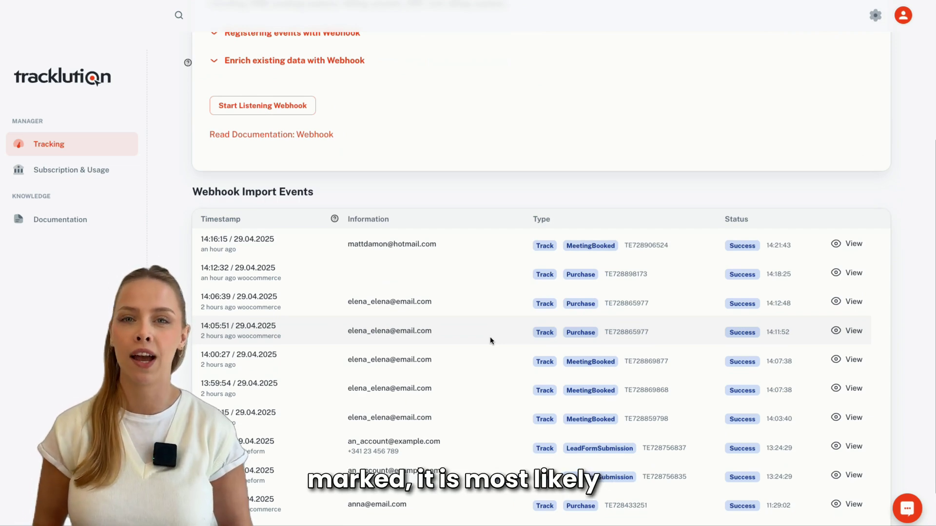
pyautogui.scroll(5, 490, 340)
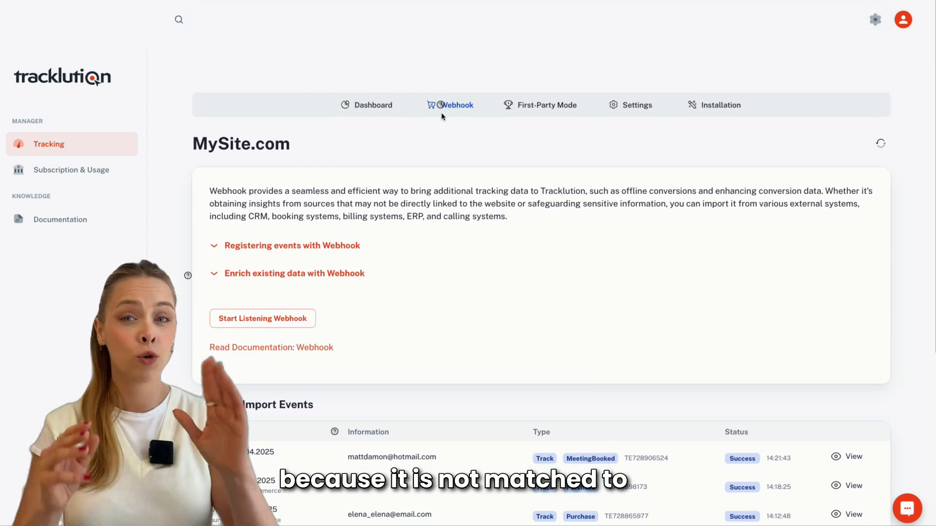
# Step: Expand the 10:36:28 session marked with an arrow in the dashboard's event list
pyautogui.click(367, 108)
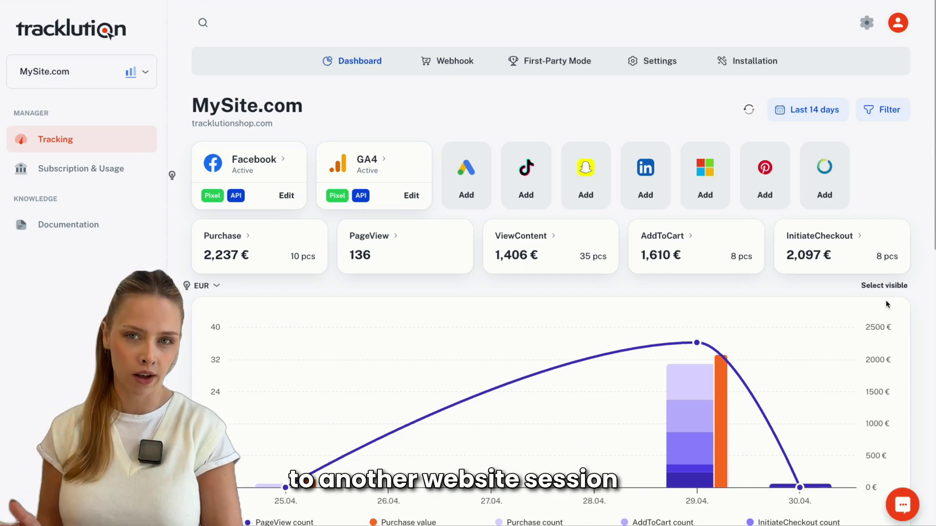
pyautogui.scroll(-6, 886, 303)
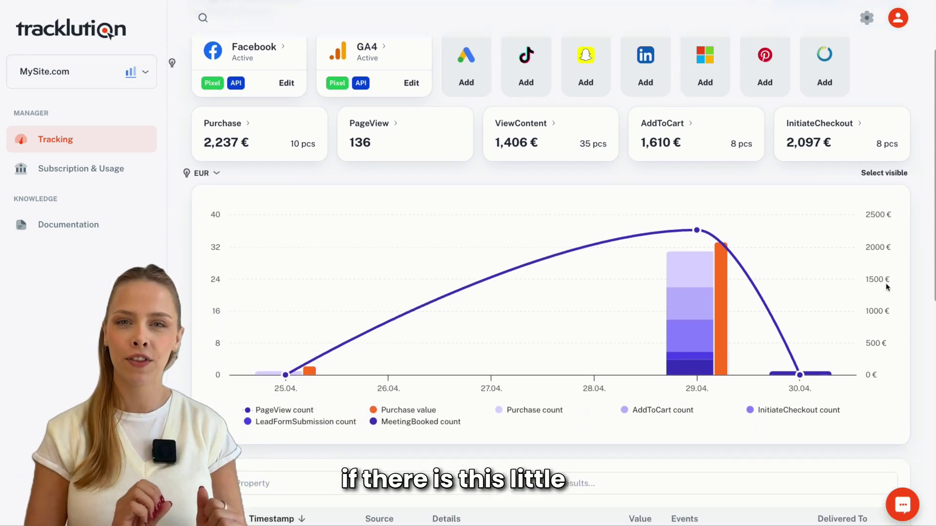
pyautogui.scroll(-3, 885, 285)
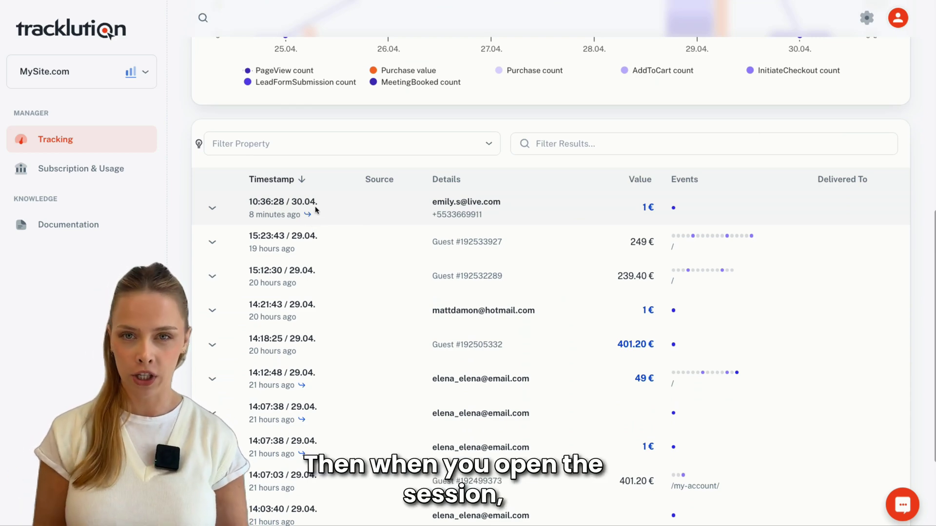
pyautogui.click(213, 210)
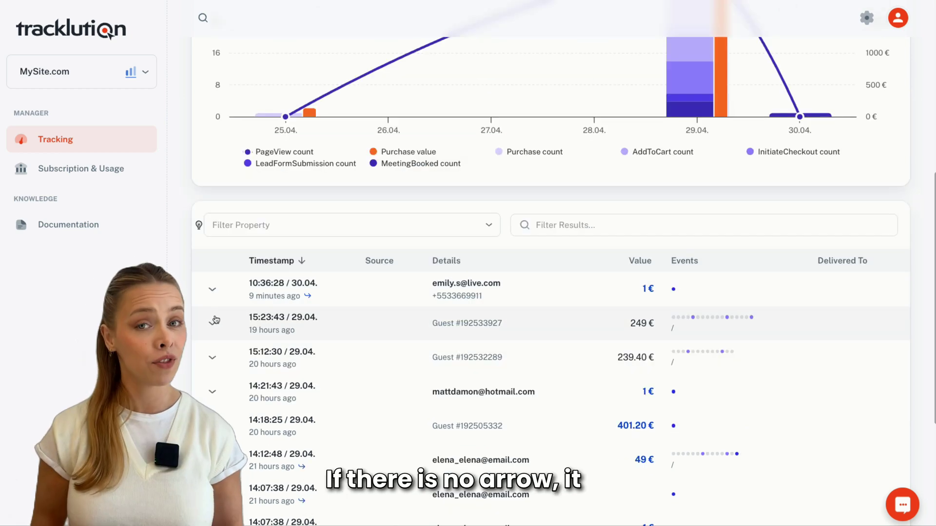
# Step: Expand the 14:21:43 session without an arrow and examine its MeetingBooked event, contact details and source fields
pyautogui.scroll(-1, 327, 352)
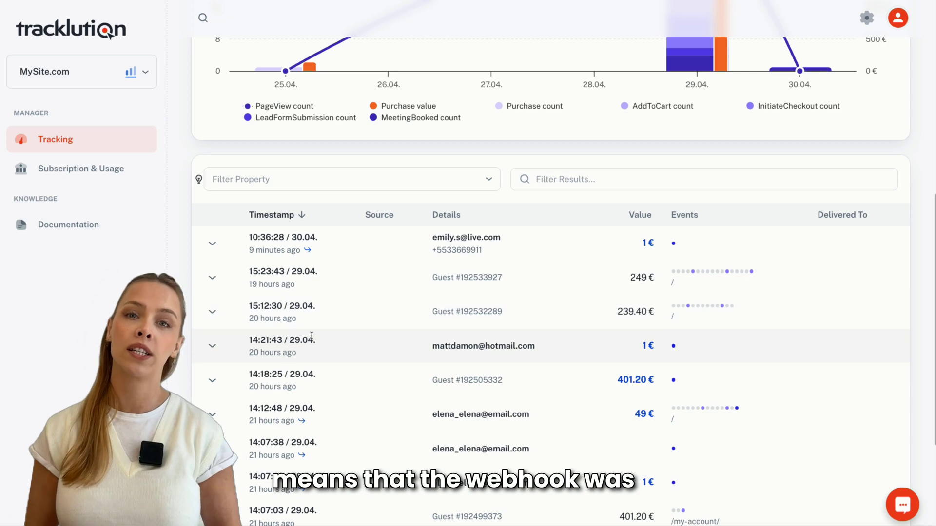
pyautogui.click(212, 346)
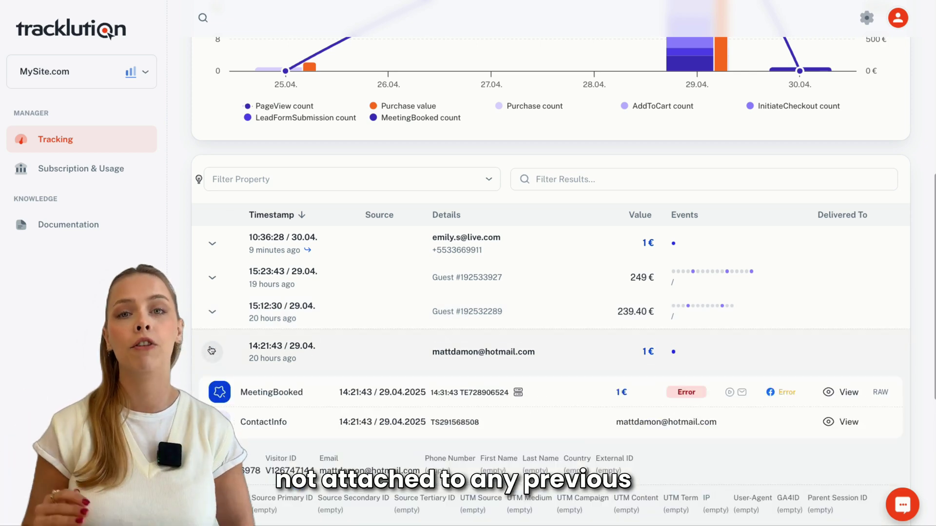
pyautogui.scroll(-2, 413, 419)
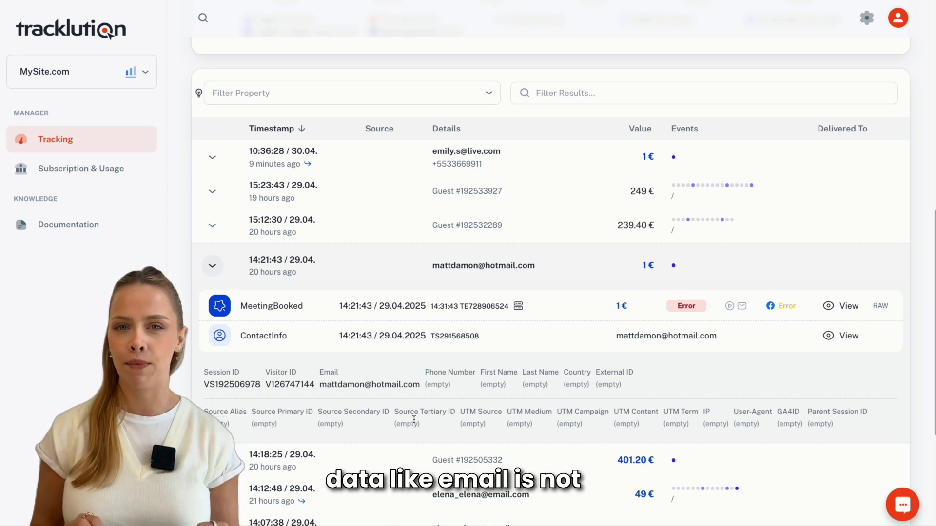
pyautogui.scroll(-2, 413, 419)
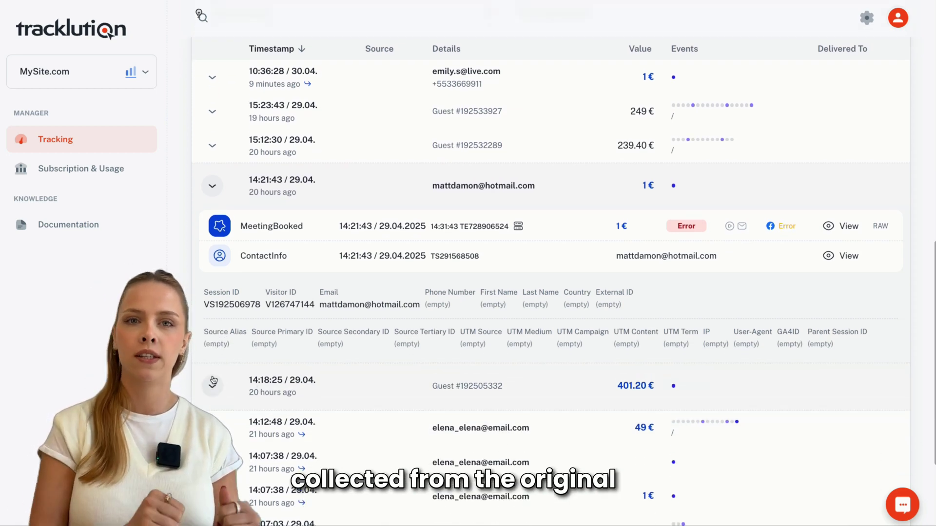
# Step: Expand the 14:18:25 Purchase session and check its contact data, focusing on the Email field
pyautogui.click(212, 380)
pyautogui.scroll(-1, 403, 395)
pyautogui.scroll(-1, 402, 395)
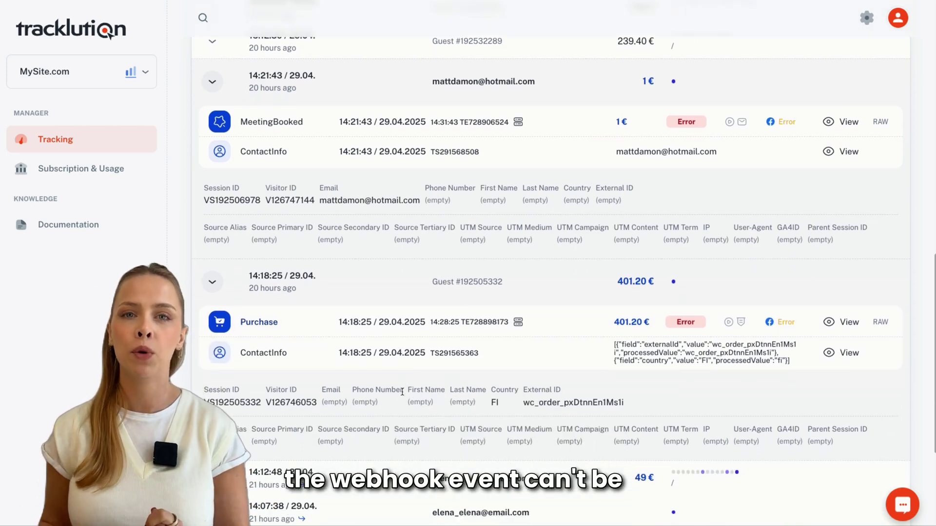
pyautogui.moveTo(321, 389); pyautogui.dragTo(350, 405)
pyautogui.click(350, 405)
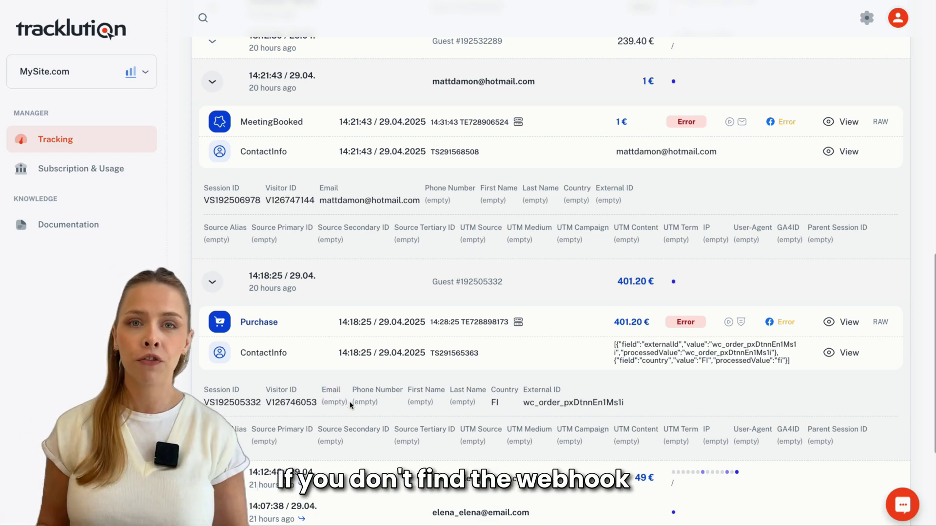
# Step: Return to the Webhook page and check the instructions for registering events with Webhook
pyautogui.scroll(9, 350, 405)
pyautogui.scroll(10, 350, 405)
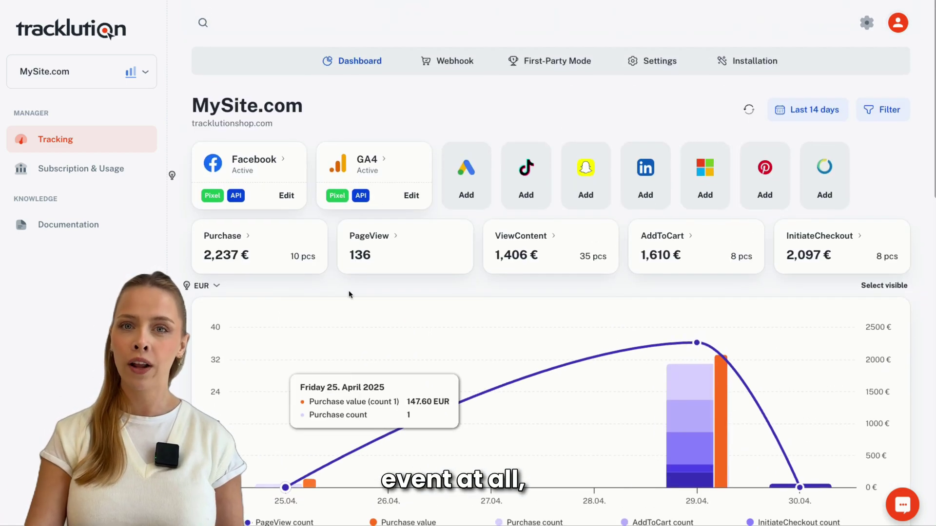
pyautogui.click(443, 60)
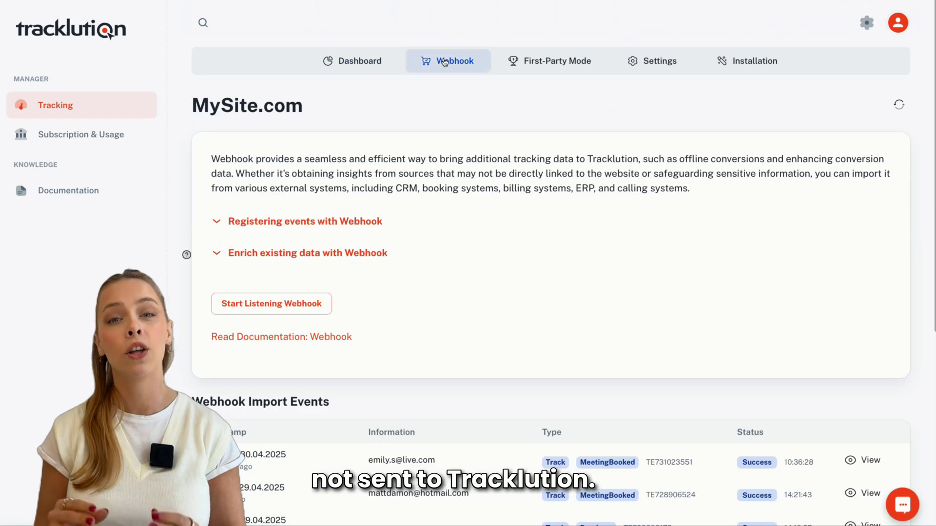
pyautogui.click(218, 223)
pyautogui.click(218, 223)
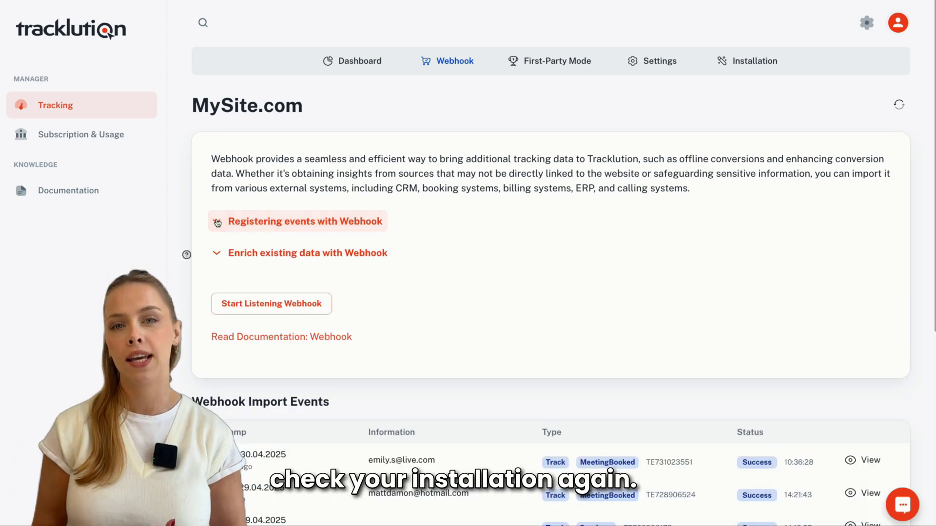
pyautogui.scroll(-2, 208, 377)
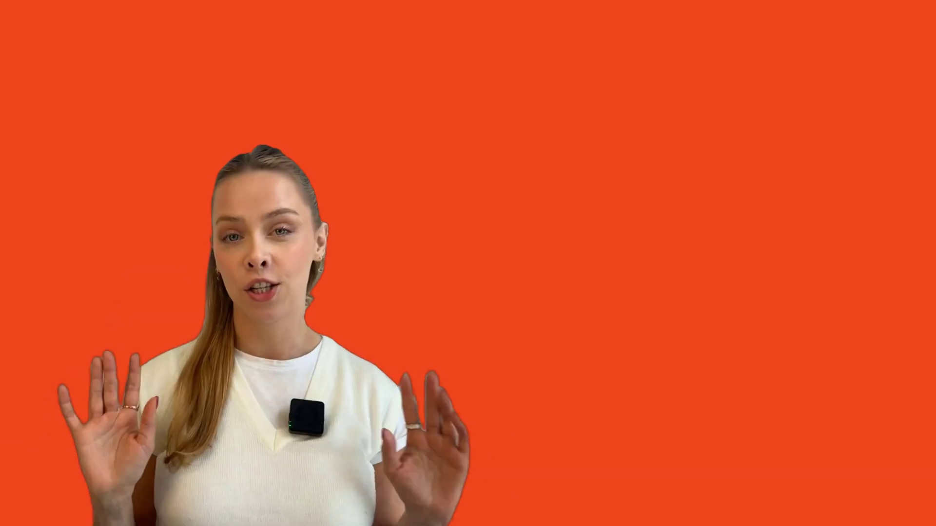